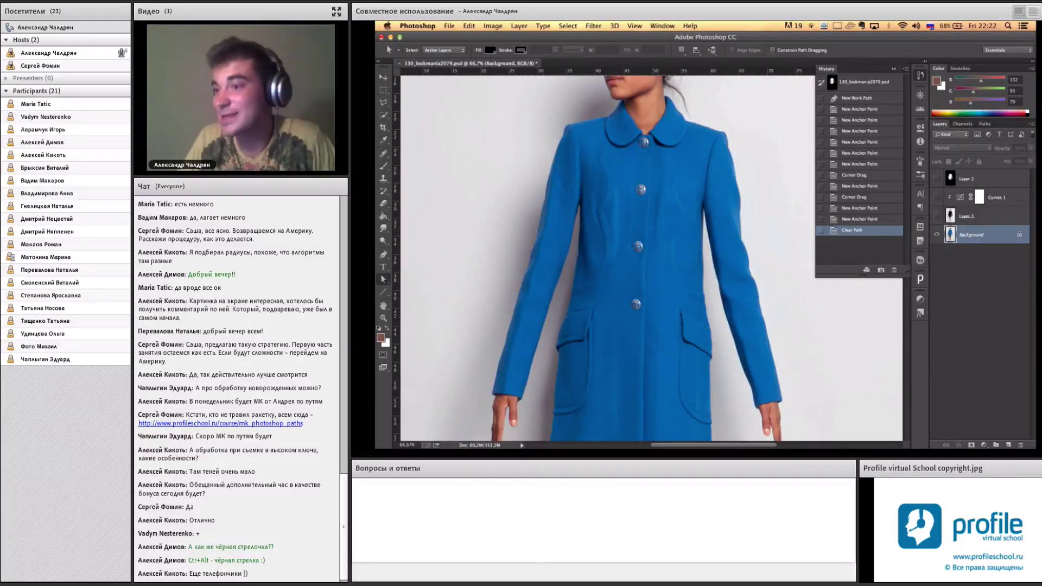
- Close the 130_lookmania2079.psd coat photo and discard its changes
key(super+Tab)
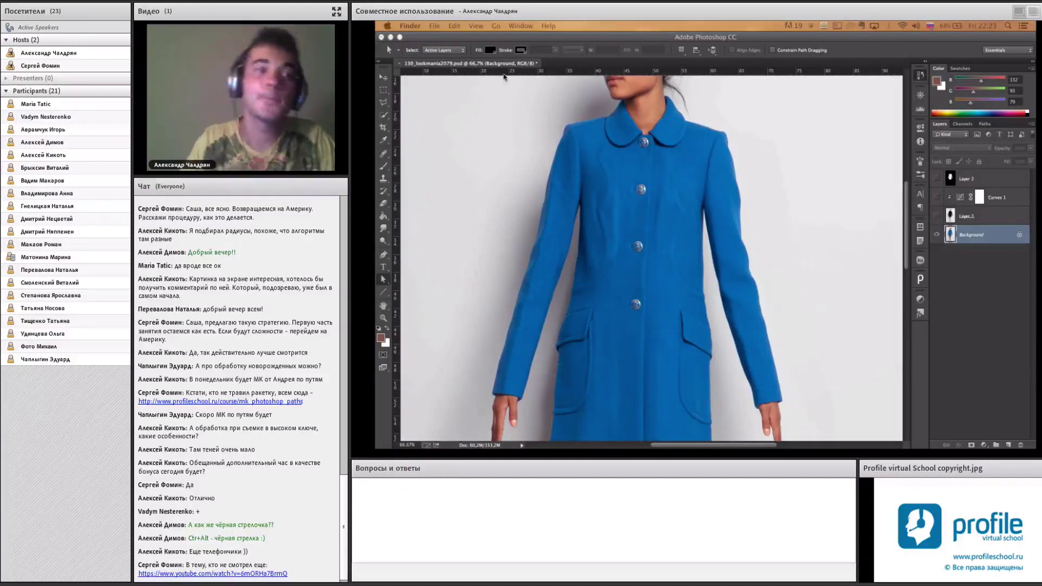
click(398, 63)
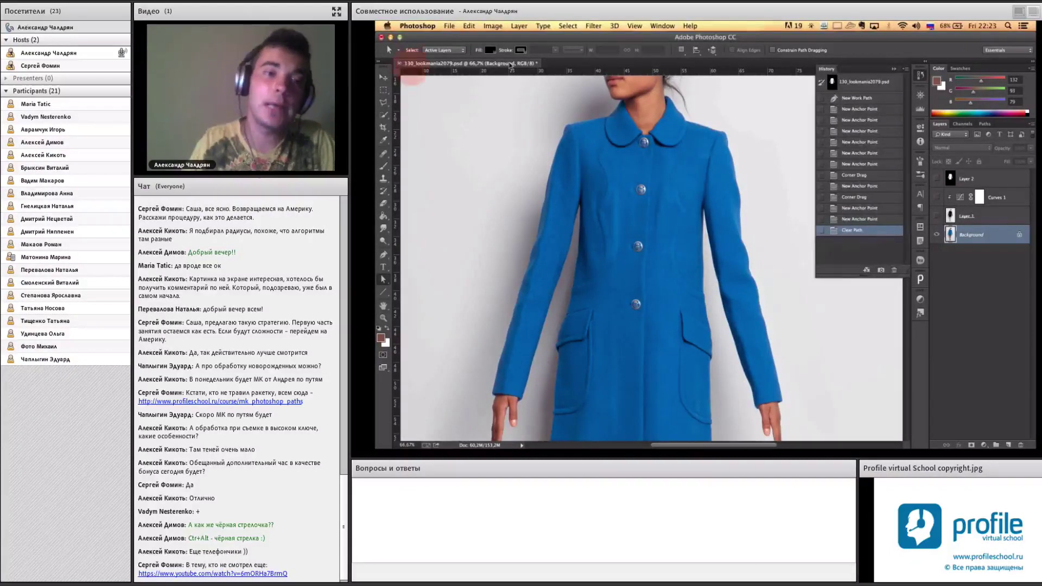
click(400, 63)
click(685, 183)
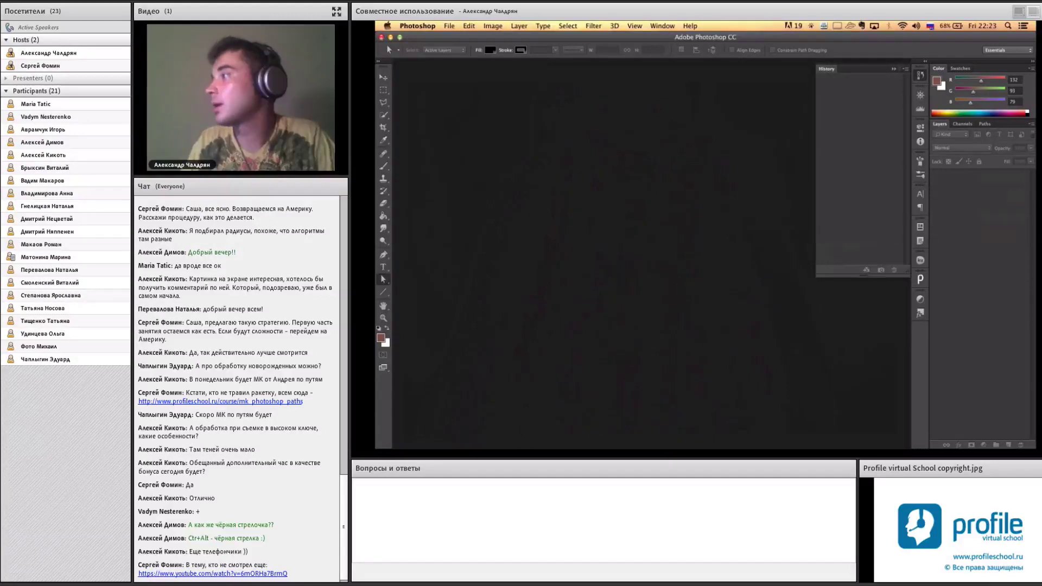
- Preview the IMG_6285.CR2 ring photo in Finder Quick Look, centred on screen
key(super+Tab)
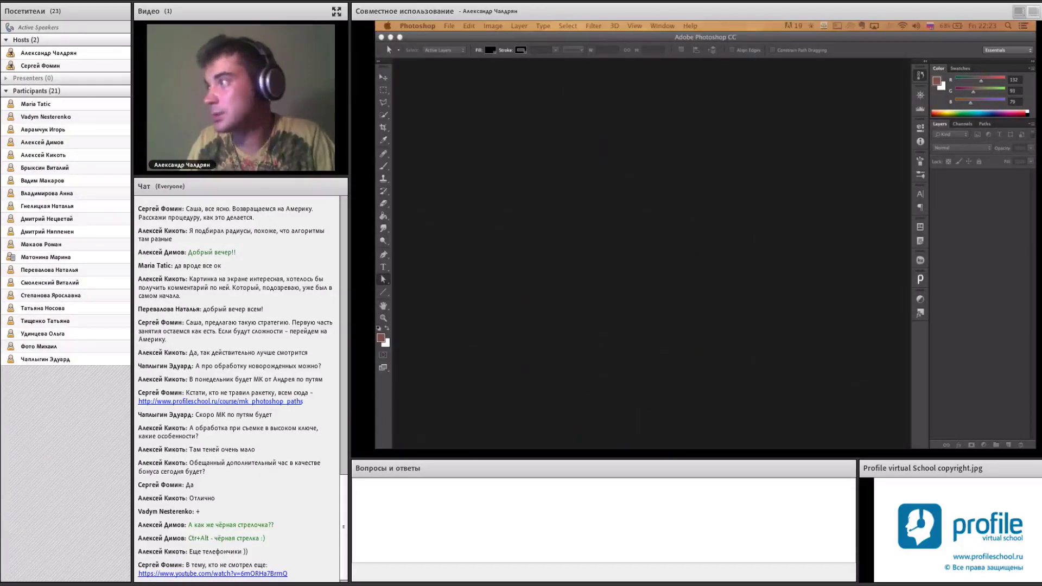
key(space)
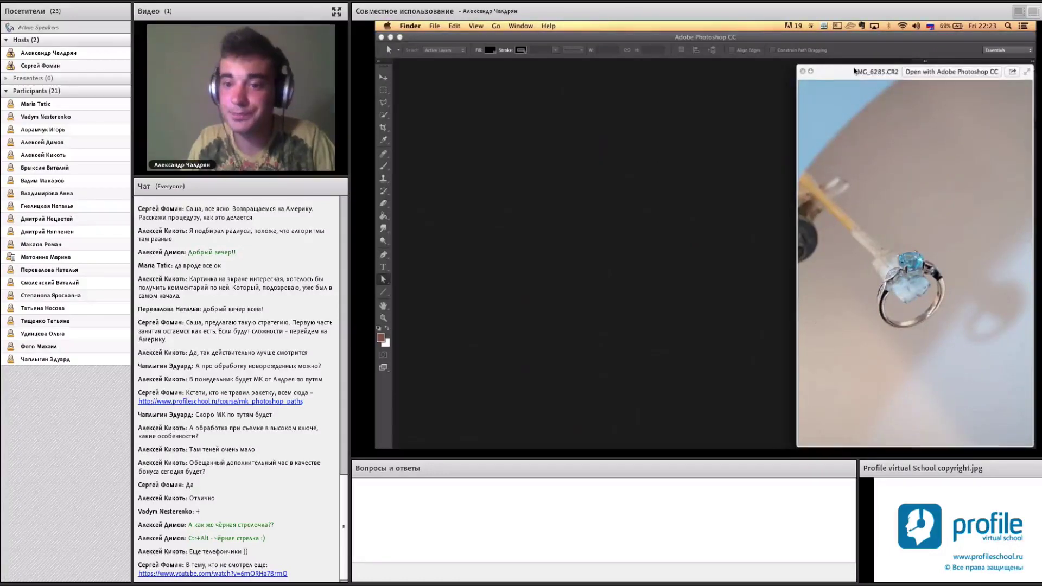
drag(846, 71, 678, 66)
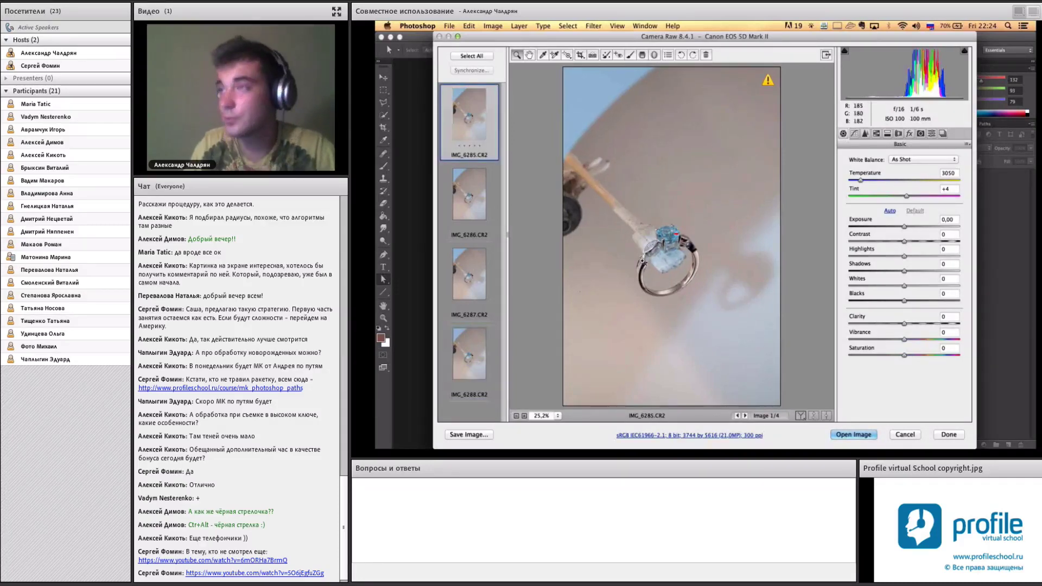
- Zoom the Camera Raw preview of IMG_6285.CR2 in on the blue gem and band
click(798, 163)
click(721, 183)
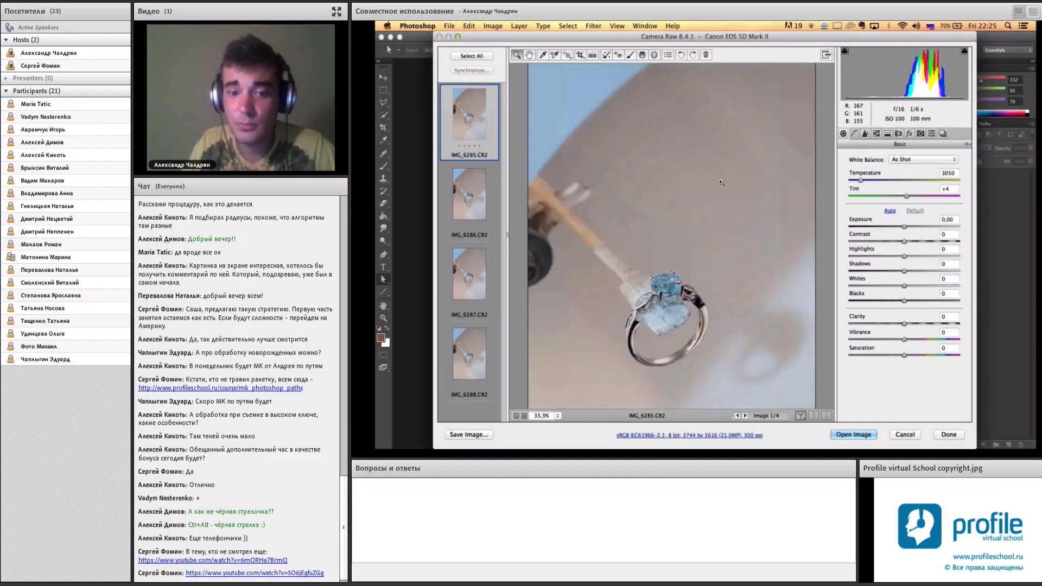
drag(671, 291, 682, 248)
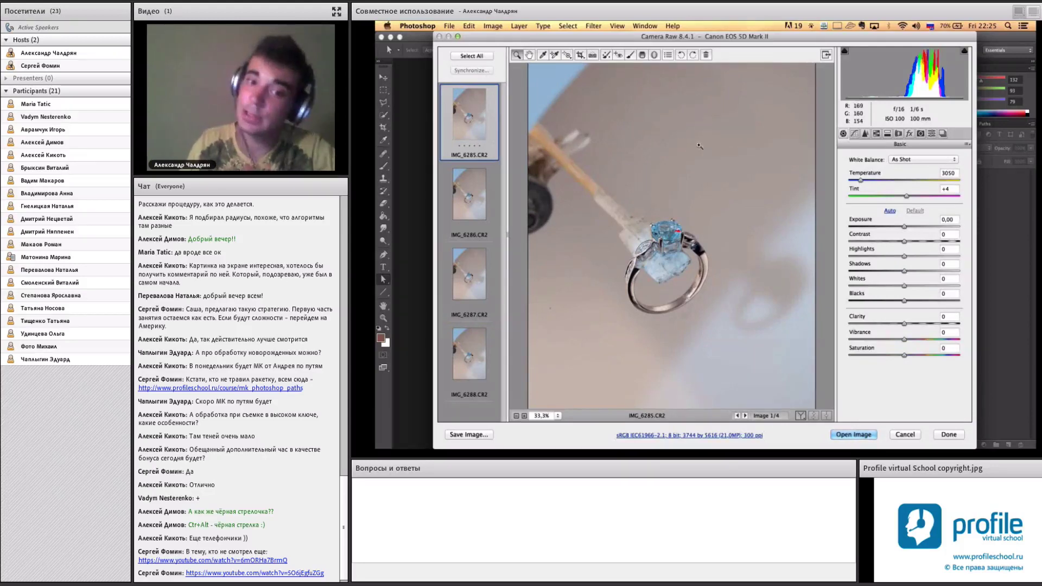
drag(735, 202, 588, 362)
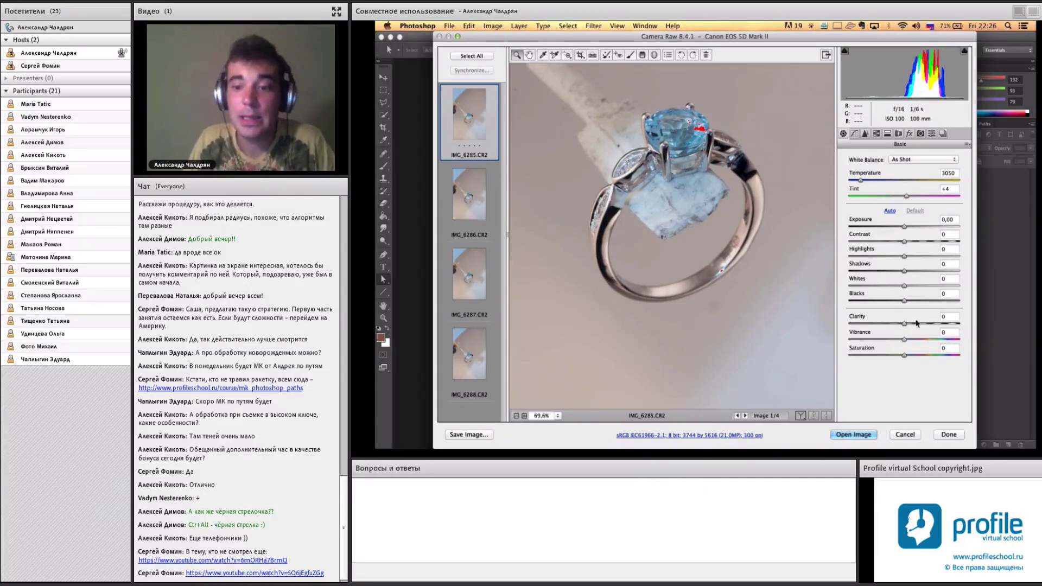
- Raise Clarity to +11 and Whites to +23 in the Basic panel
drag(903, 320, 907, 322)
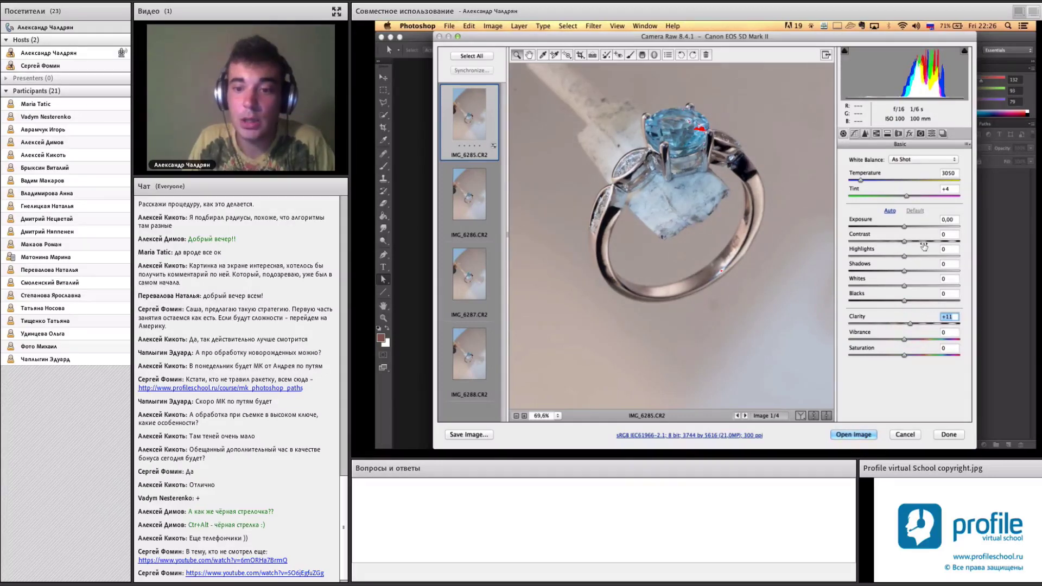
mouse_move(904, 286)
mouse_down()
mouse_move(915, 286)
mouse_move(880, 299)
mouse_up()
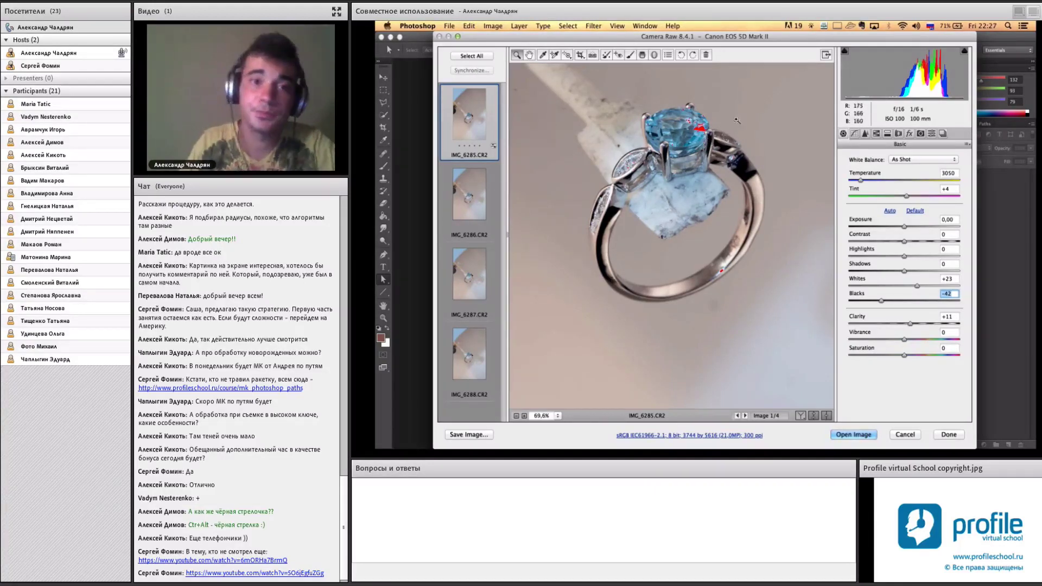
- Set up the Adjustment Brush with zeroed sliders, Clarity raised, and a smaller size
click(629, 55)
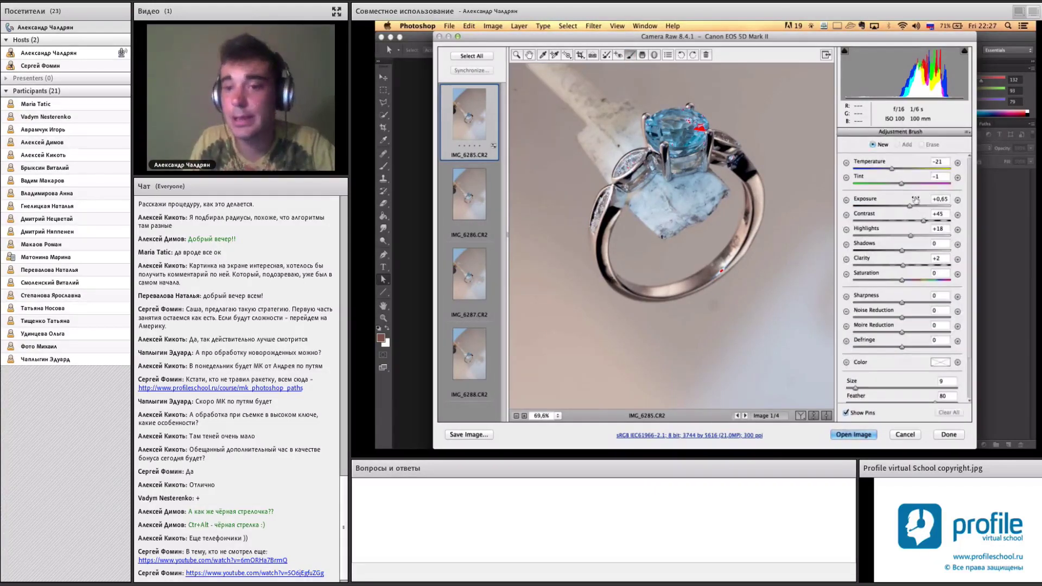
double_click(908, 206)
double_click(892, 169)
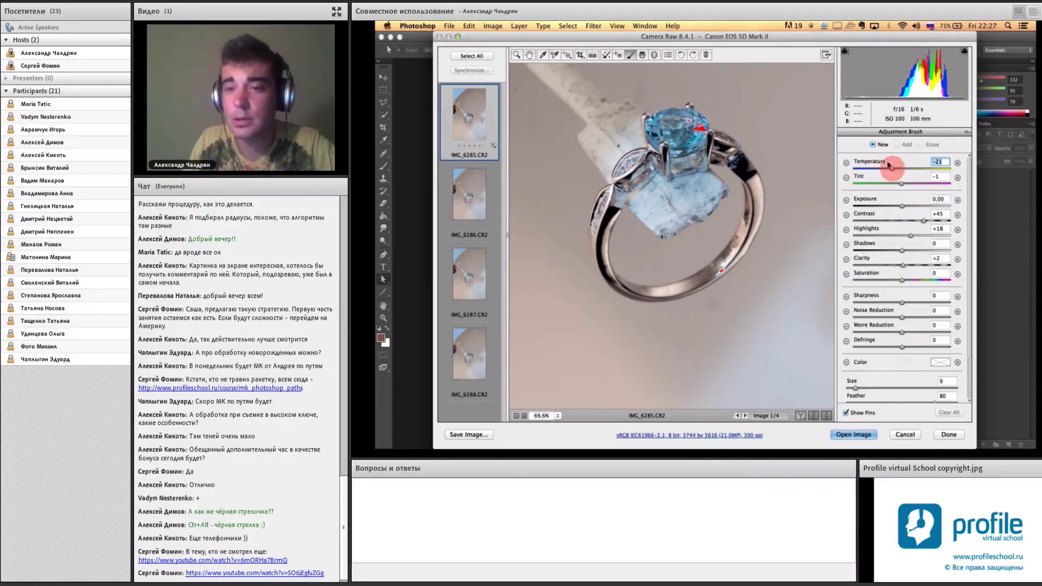
double_click(899, 183)
click(910, 235)
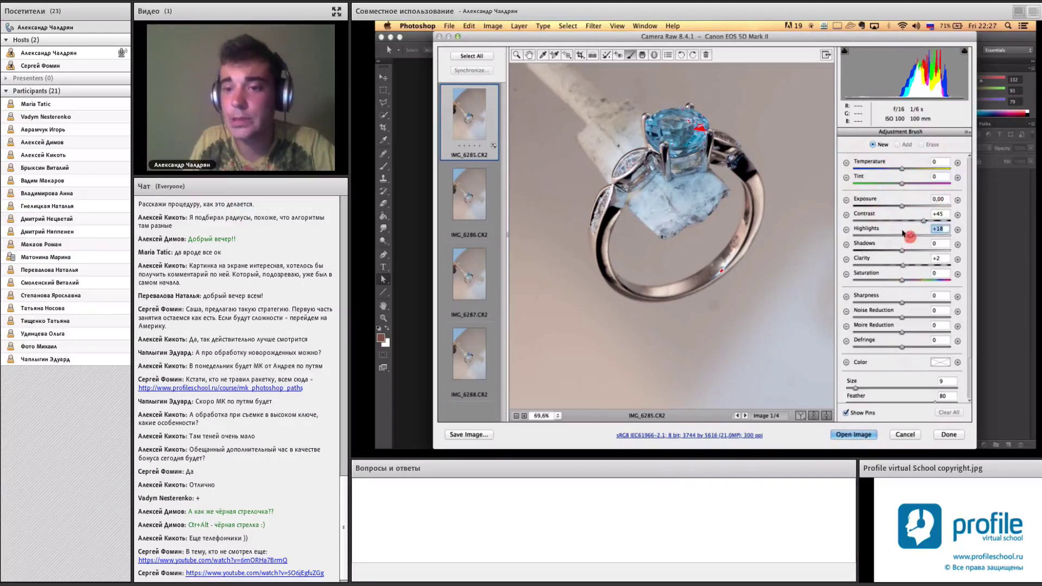
double_click(911, 236)
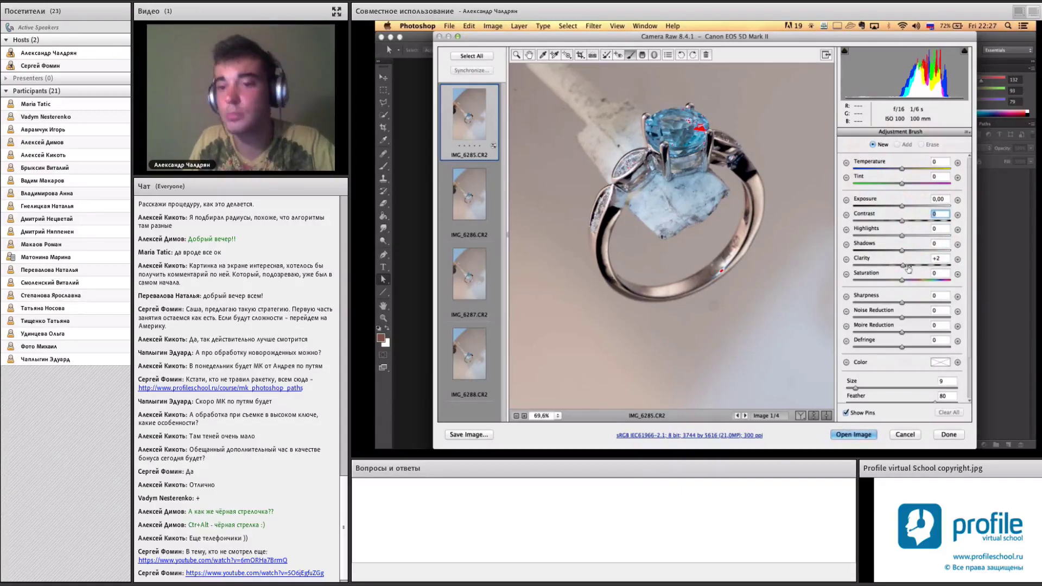
drag(904, 261, 911, 265)
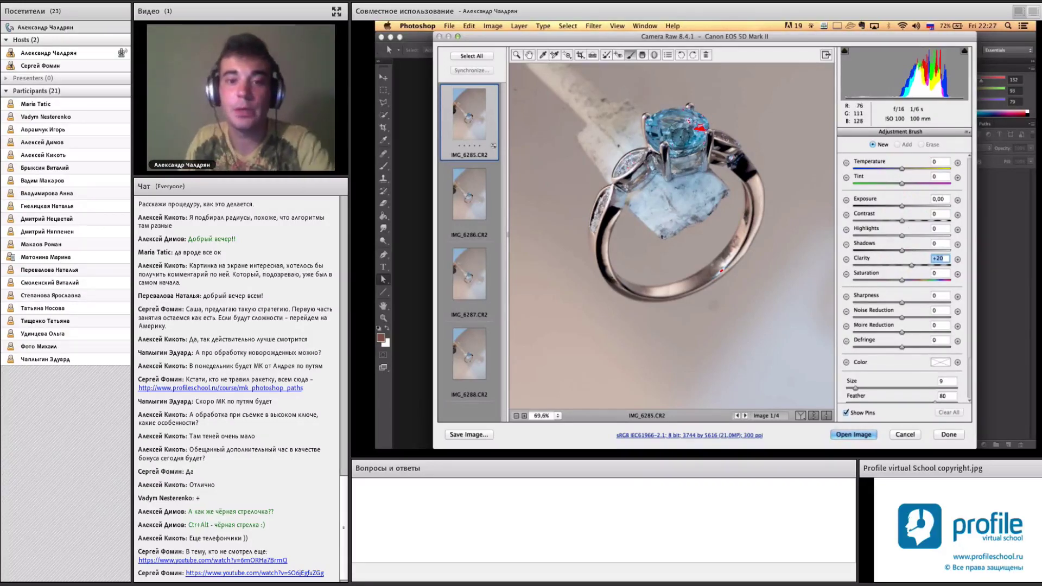
key(bracketleft)
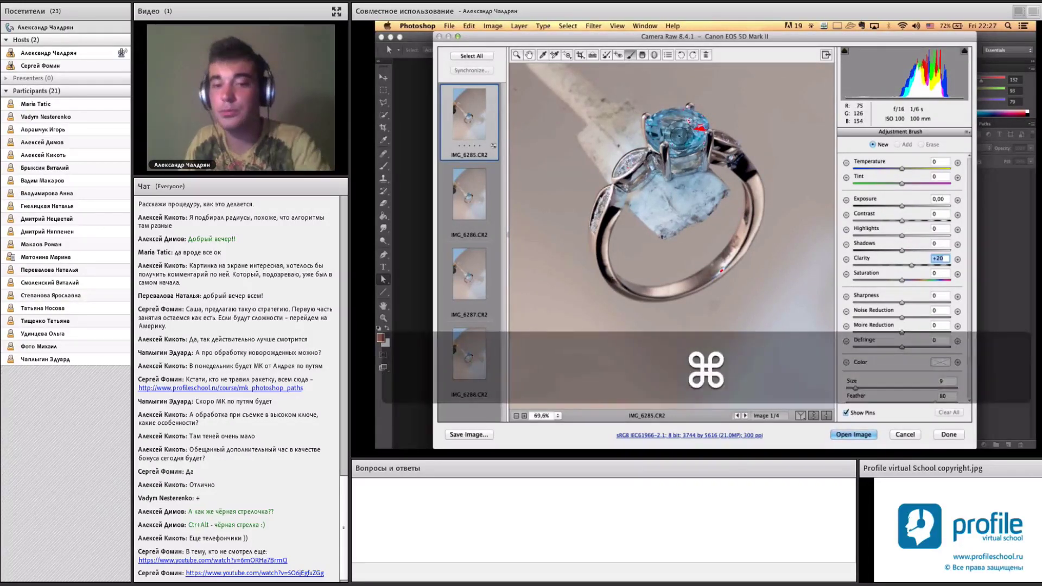
key(bracketleft)
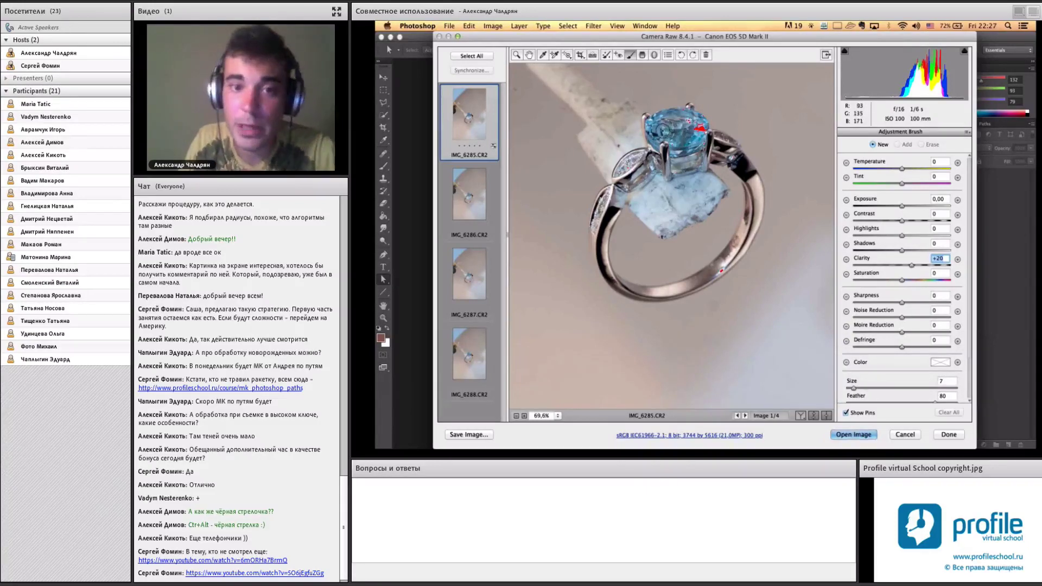
- Paint over the blue gem, then raise its Contrast to +36 and Exposure to +0.25
drag(682, 118, 679, 121)
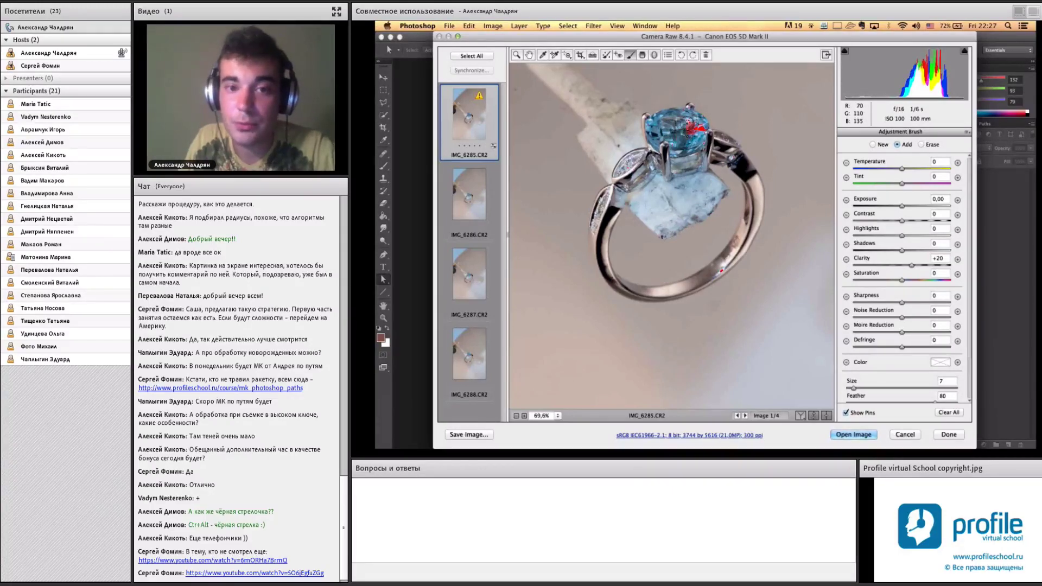
click(671, 124)
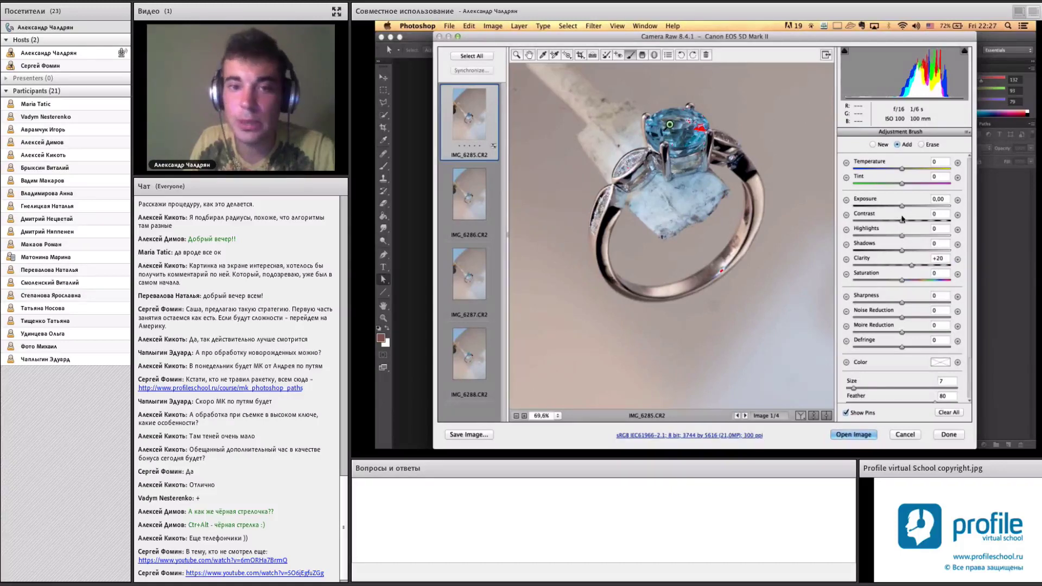
mouse_move(902, 220)
mouse_down()
mouse_move(920, 220)
mouse_move(908, 260)
mouse_up()
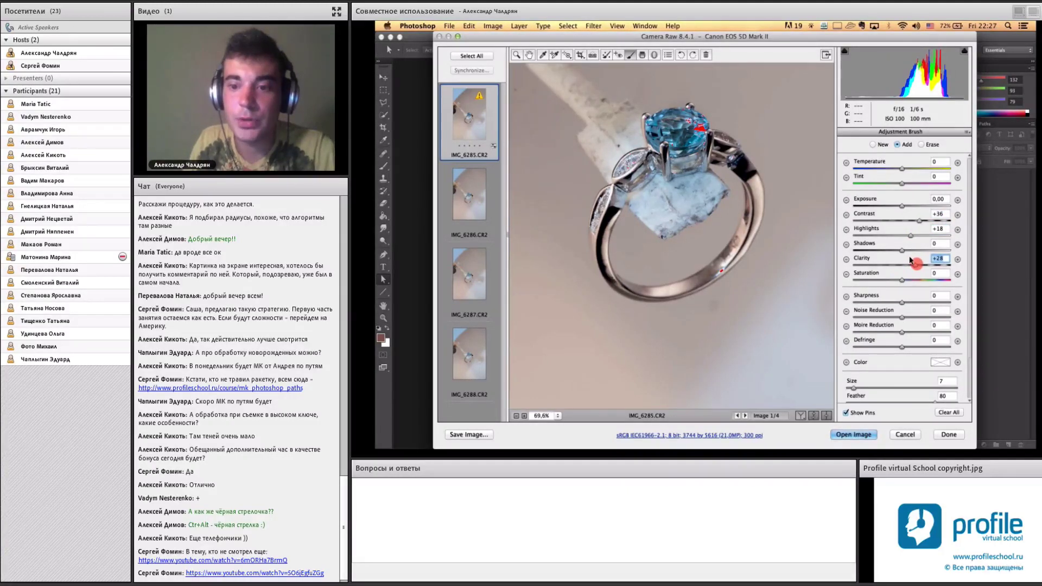
drag(901, 205, 904, 205)
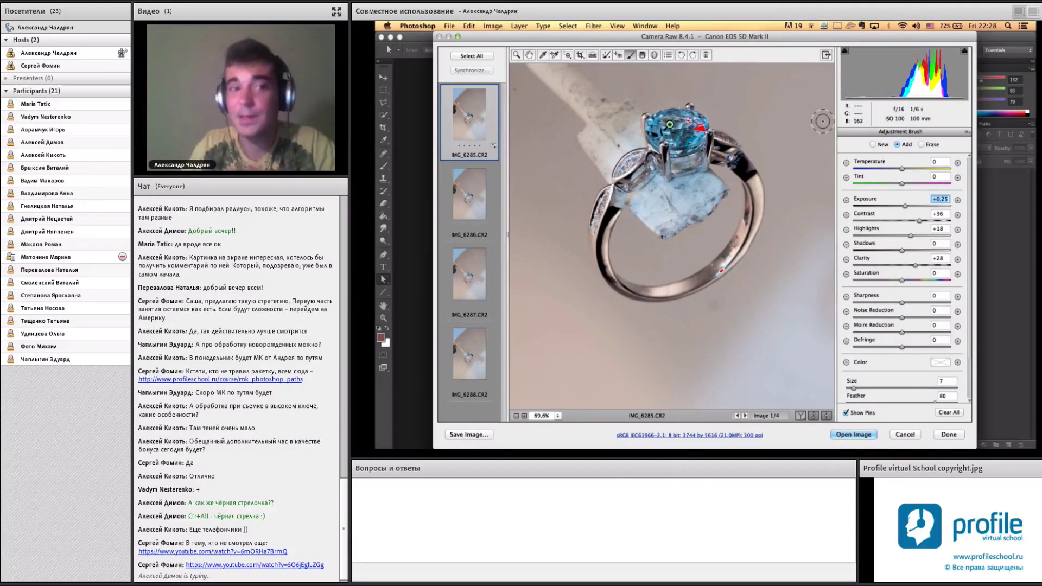
- Synchronize the ring photo's settings to all four raws and finish with Done
click(515, 56)
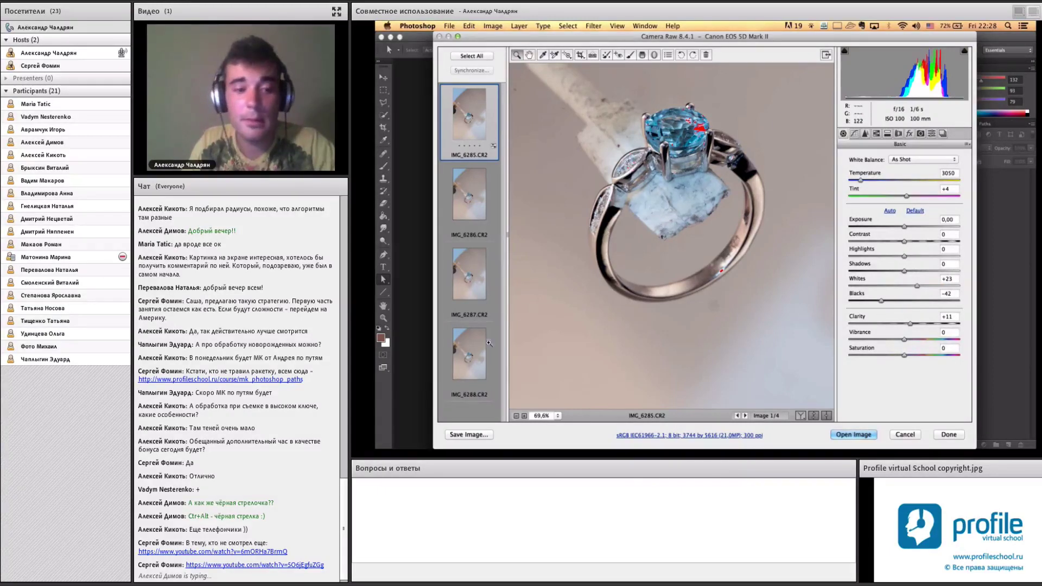
shift+click(470, 358)
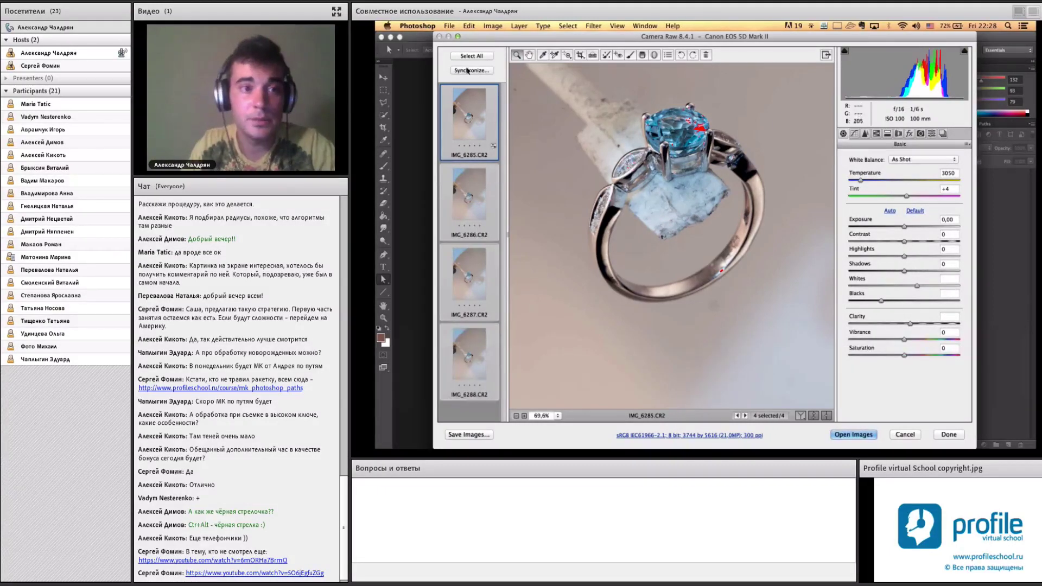
click(471, 70)
click(790, 75)
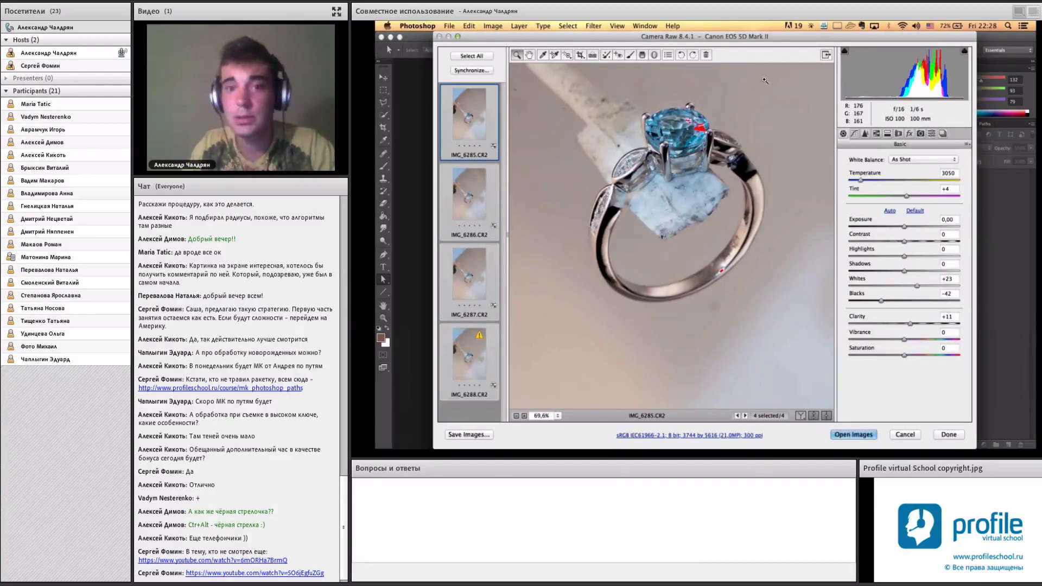
click(949, 435)
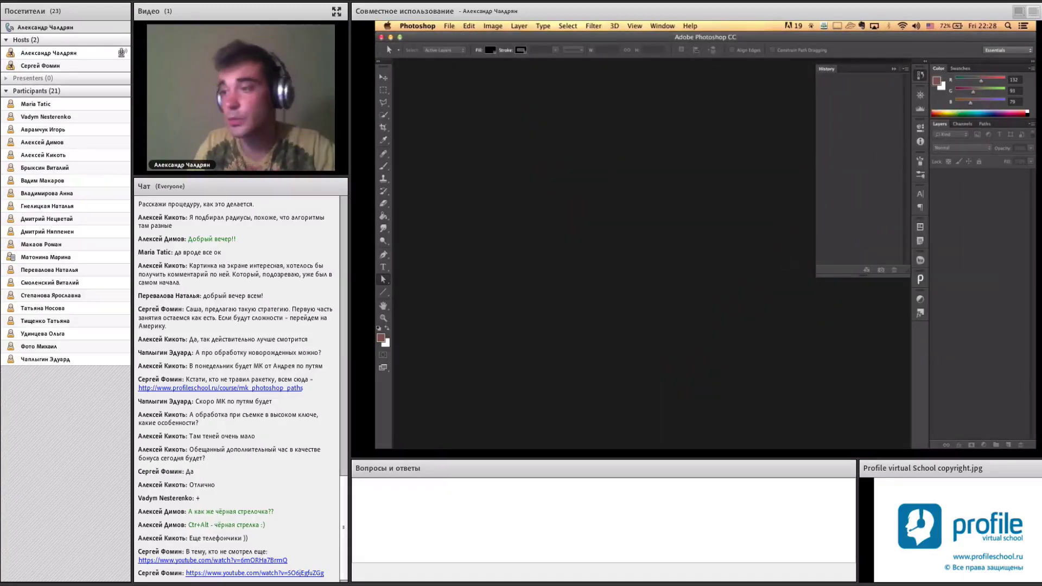
- Start File > Scripts > Load Files into Stack
click(544, 186)
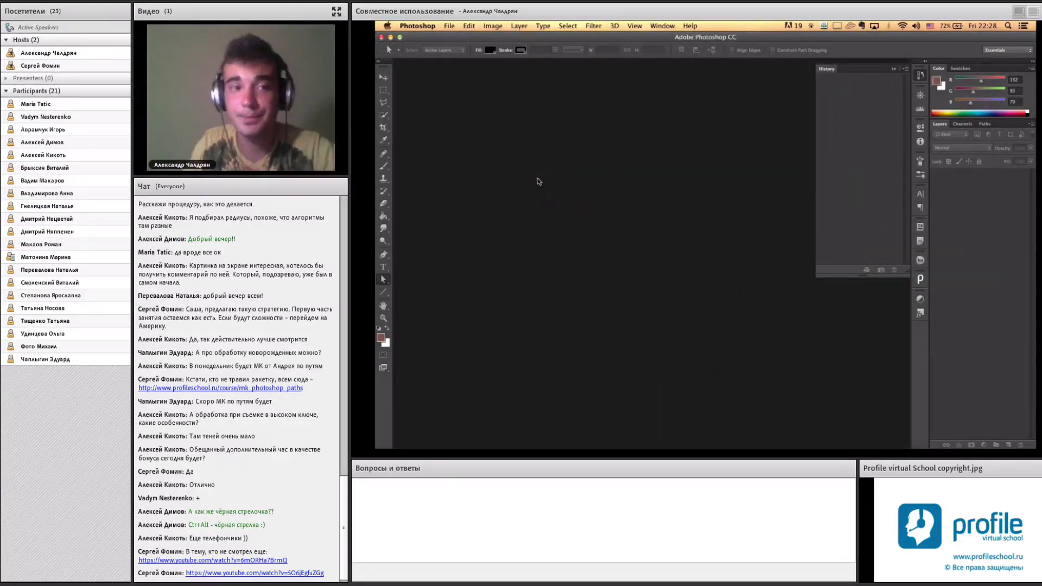
click(487, 26)
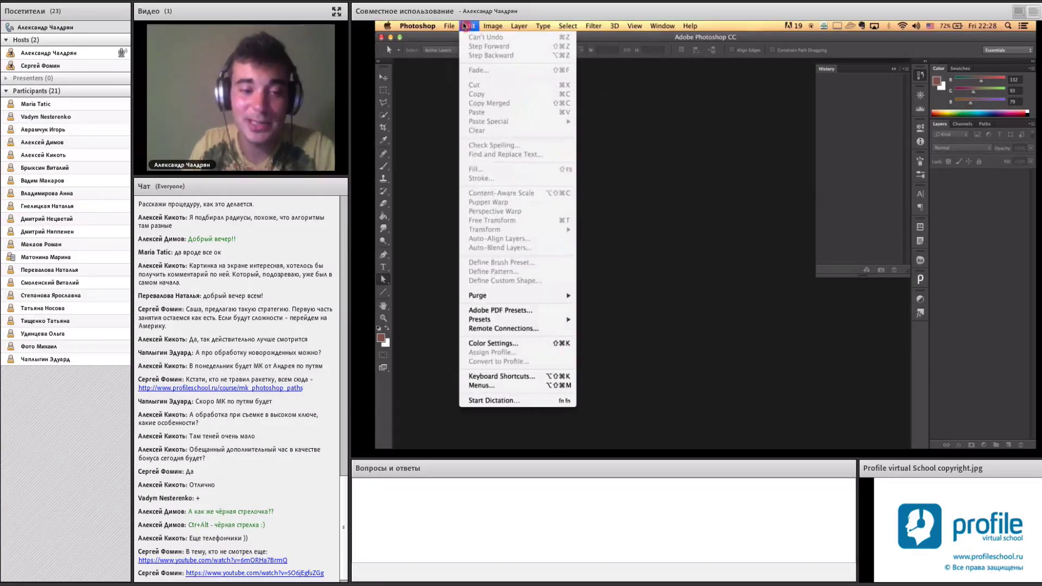
click(465, 25)
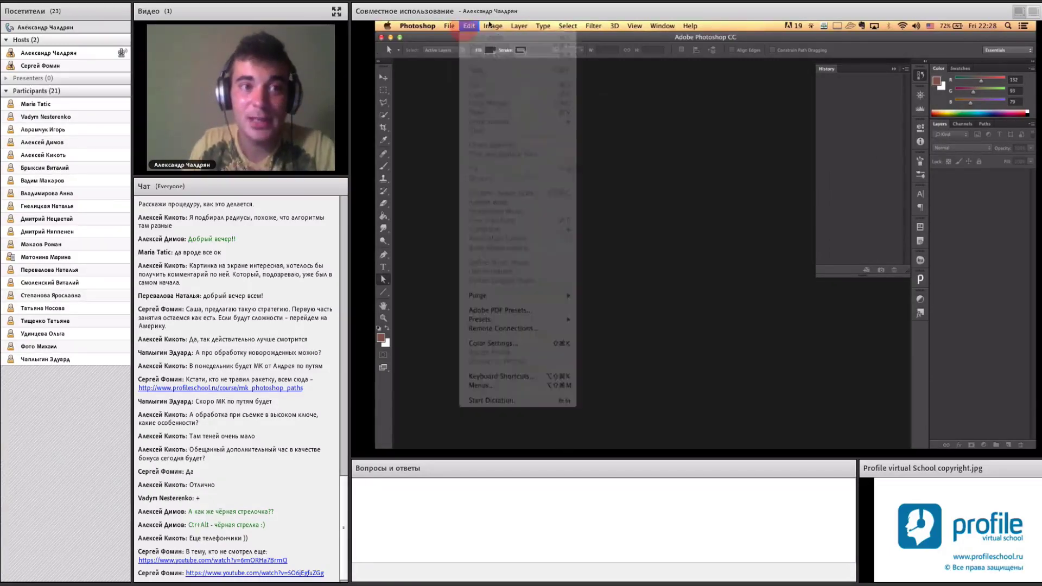
click(463, 26)
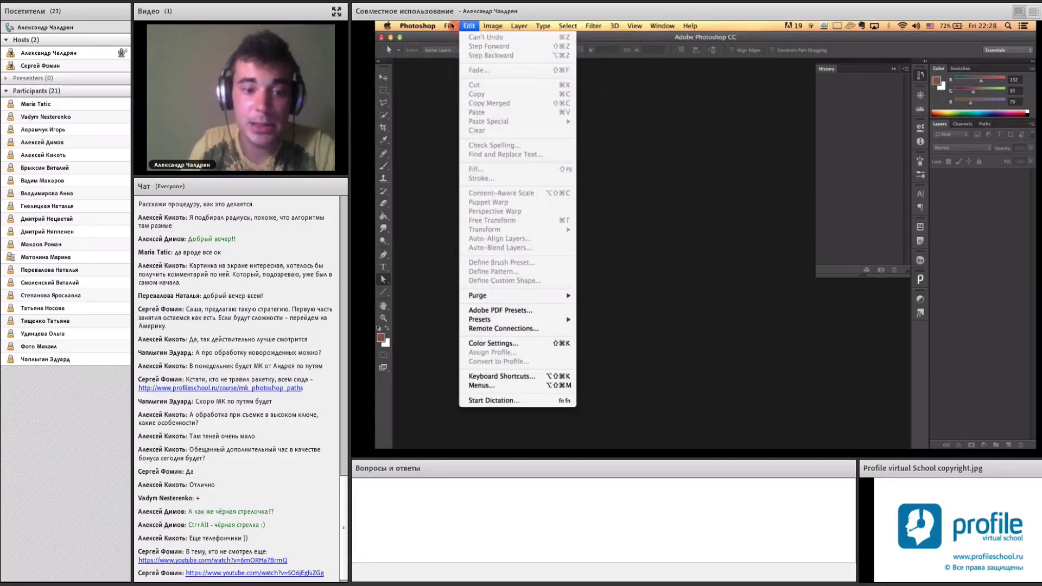
mouse_move(460, 250)
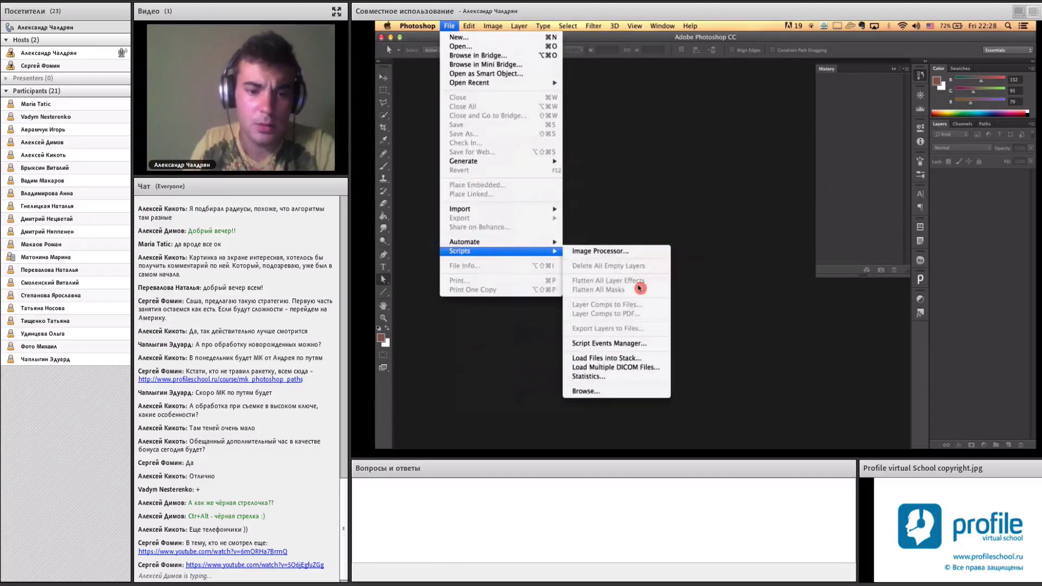
drag(639, 288, 611, 349)
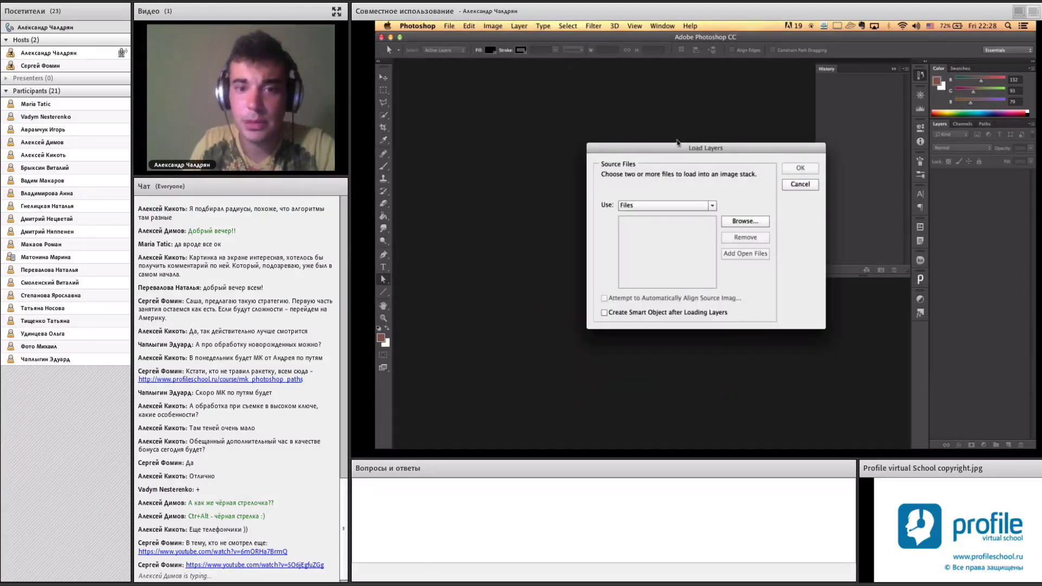
drag(675, 144, 666, 142)
- Browse to the four ring CR2 files in the Ring_path_autoblend folder
click(737, 219)
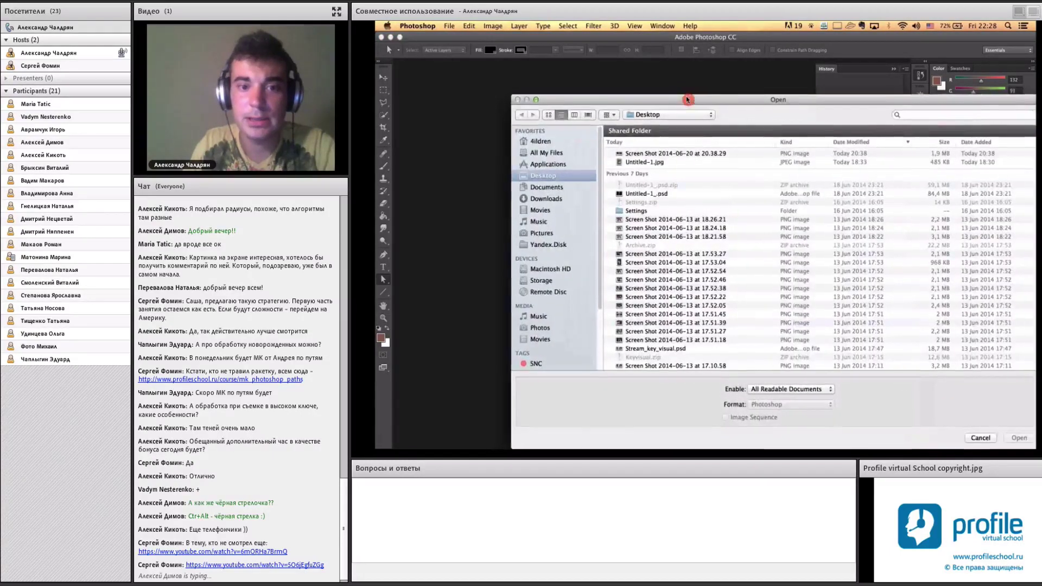
drag(673, 108, 868, 106)
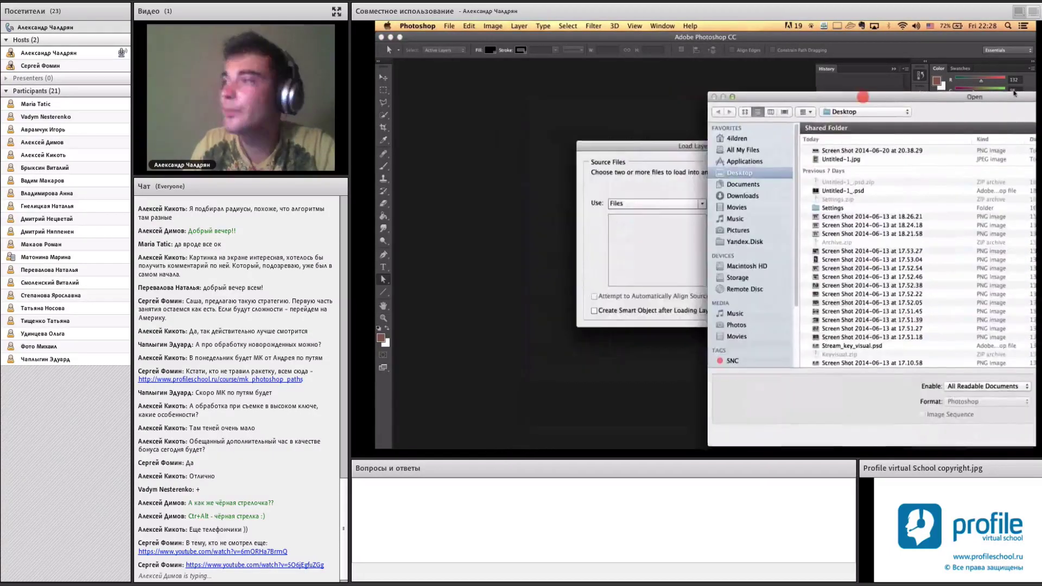
key(Escape)
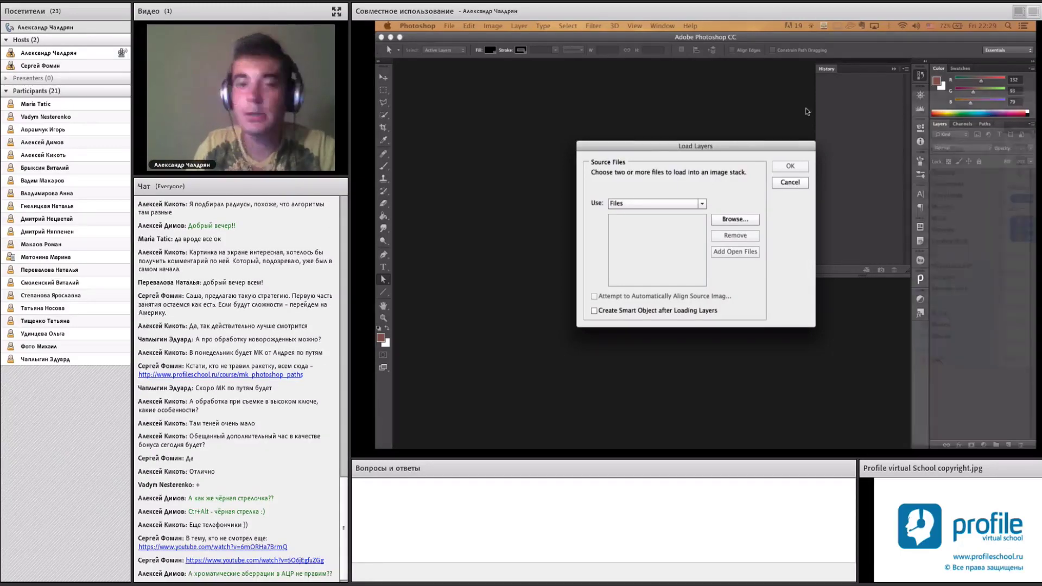
click(734, 219)
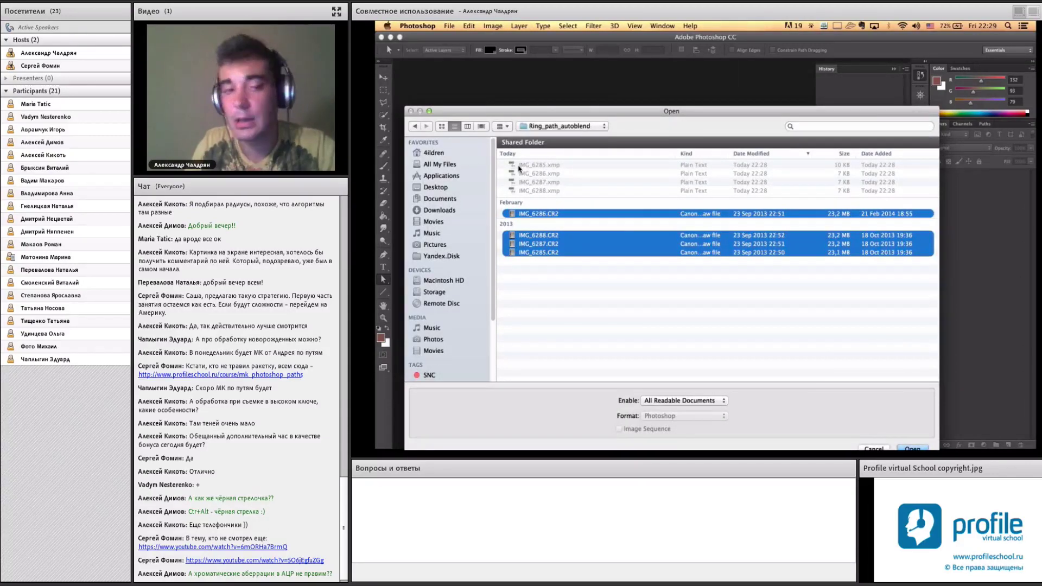
drag(808, 111, 797, 84)
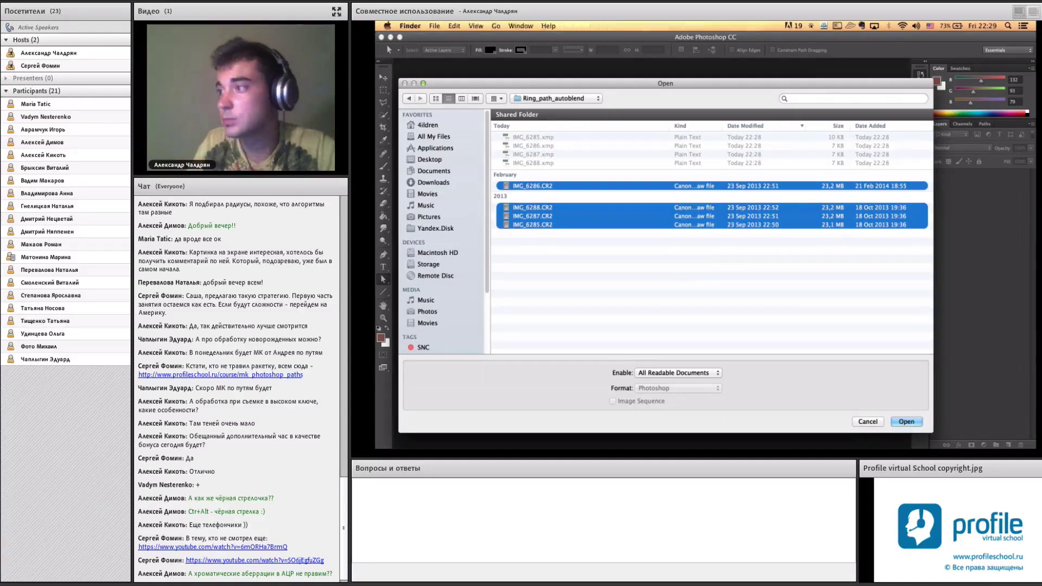
key(super+Tab)
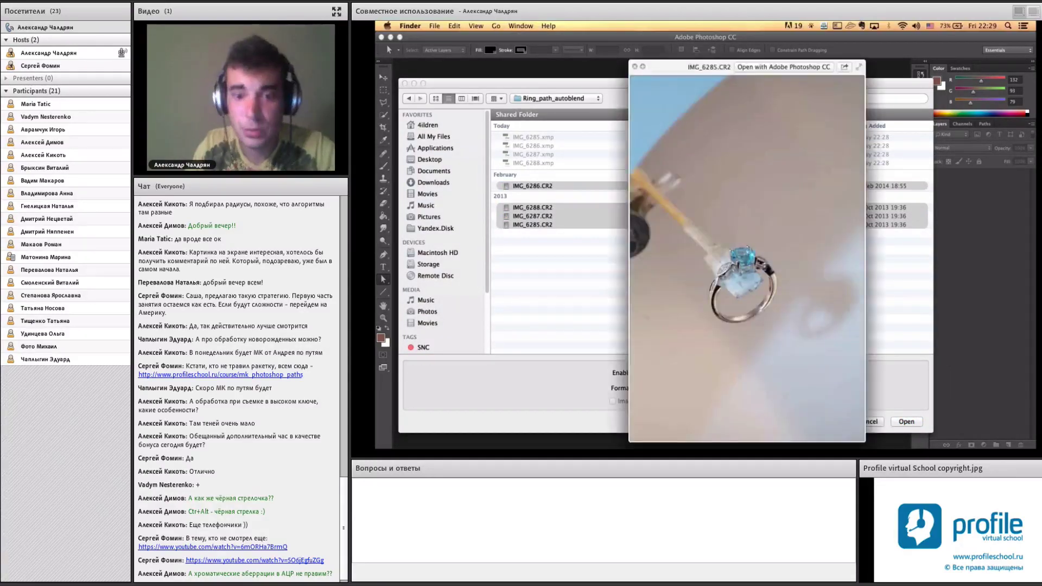
key(space)
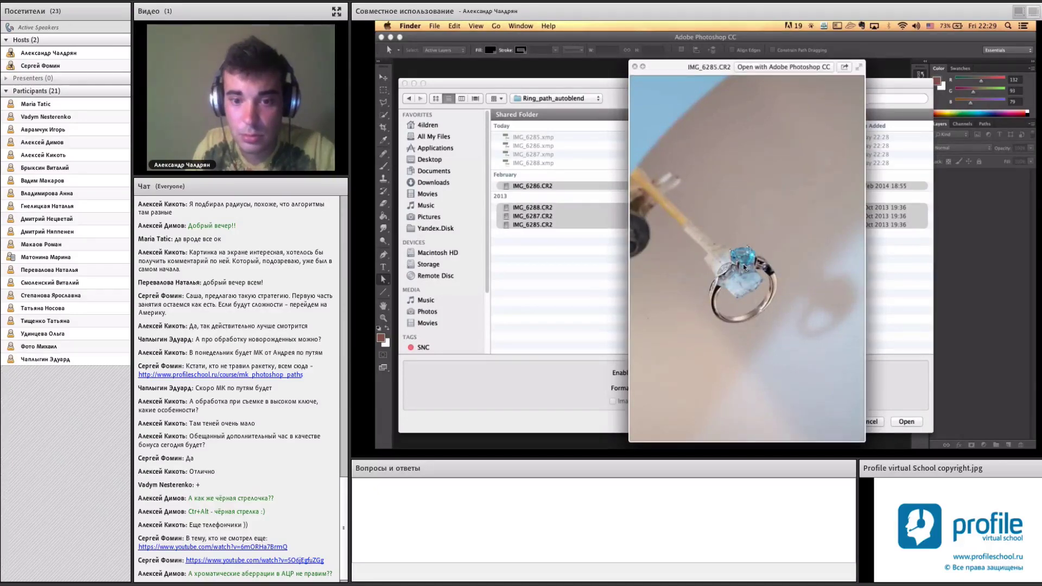
scroll(743, 266, up, 3)
scroll(744, 267, up, 2)
scroll(743, 267, up, 3)
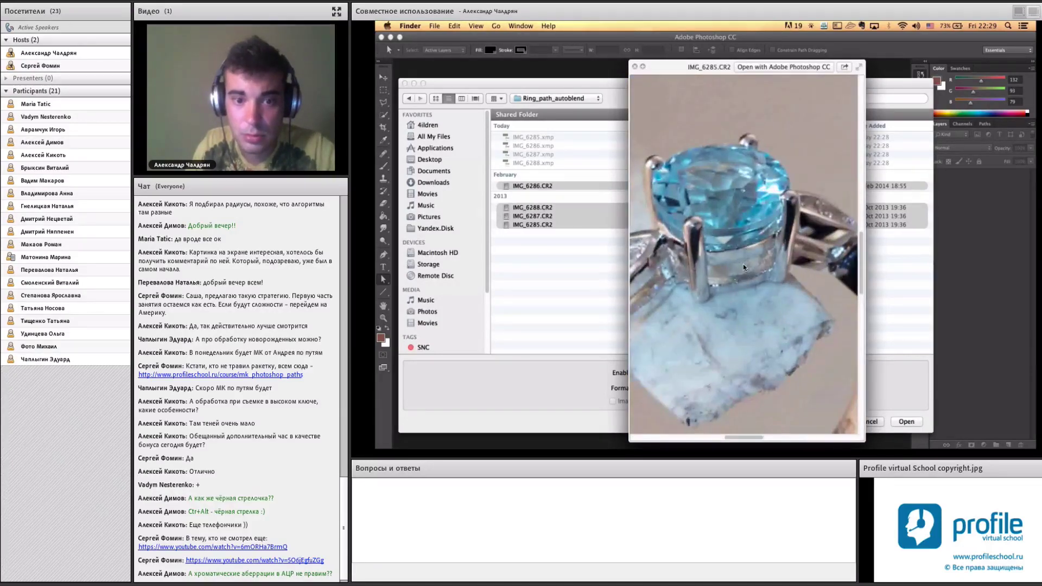
scroll(743, 264, left, 1)
scroll(743, 264, left, 3)
scroll(743, 264, left, 2)
scroll(743, 264, left, 2)
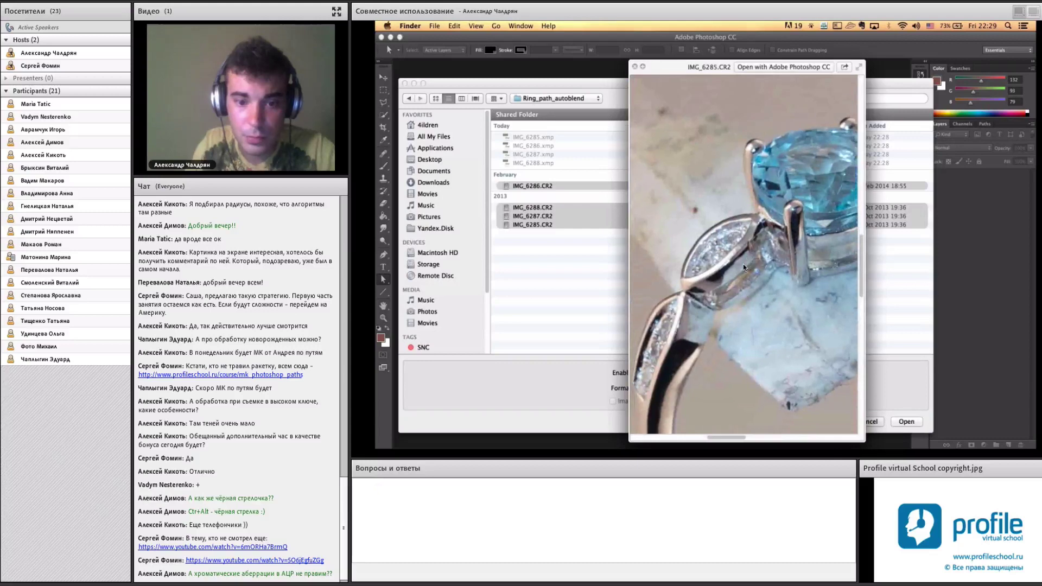
scroll(743, 264, down, 3)
scroll(743, 264, down, 2)
scroll(743, 264, down, 3)
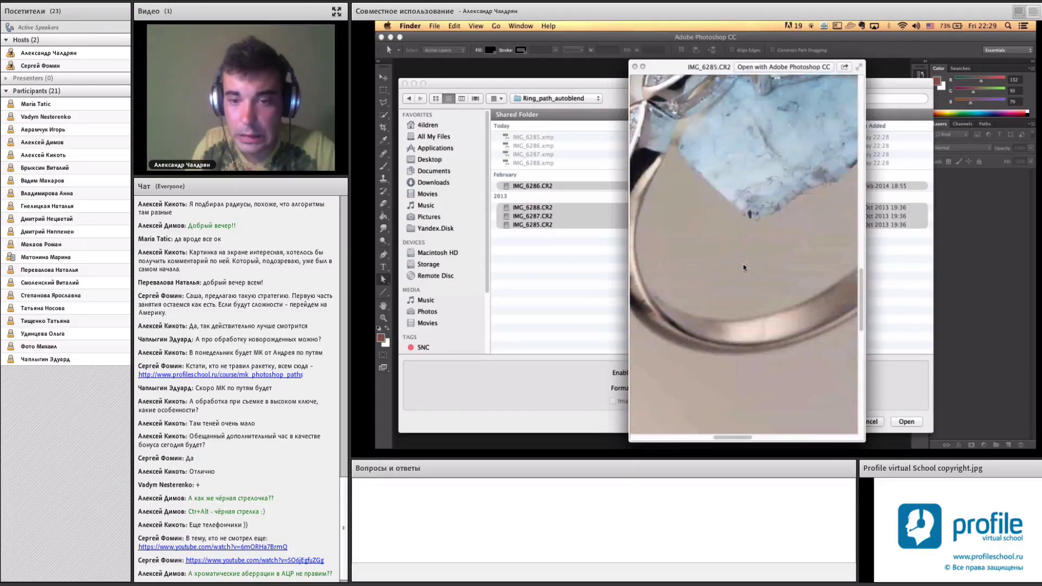
scroll(743, 267, right, 2)
scroll(743, 267, right, 2)
scroll(744, 267, right, 2)
scroll(743, 267, right, 1)
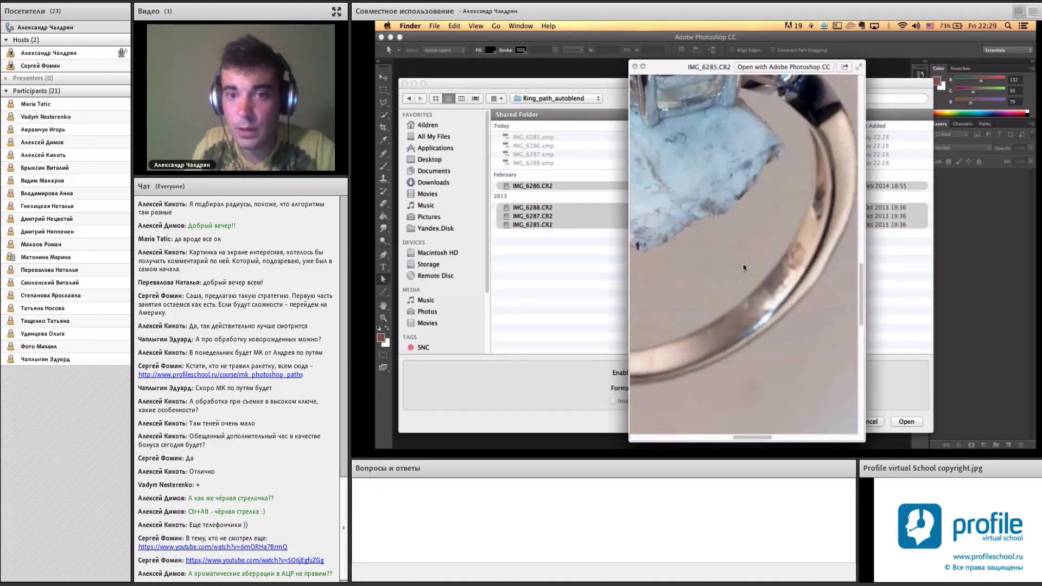
scroll(743, 264, up, 3)
scroll(743, 264, up, 3)
scroll(744, 263, up, 2)
scroll(759, 228, up, 2)
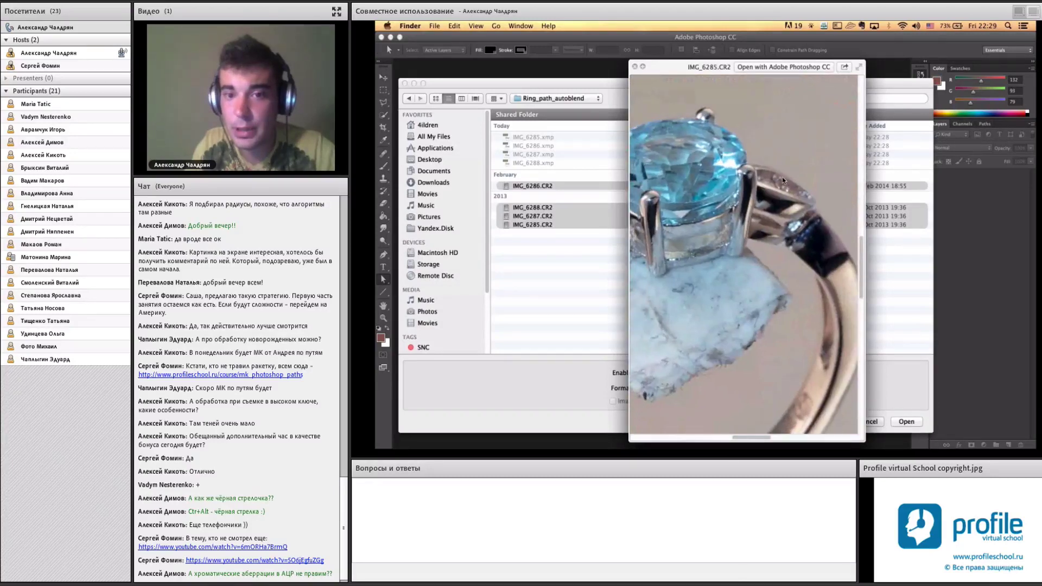
scroll(768, 215, left, 2)
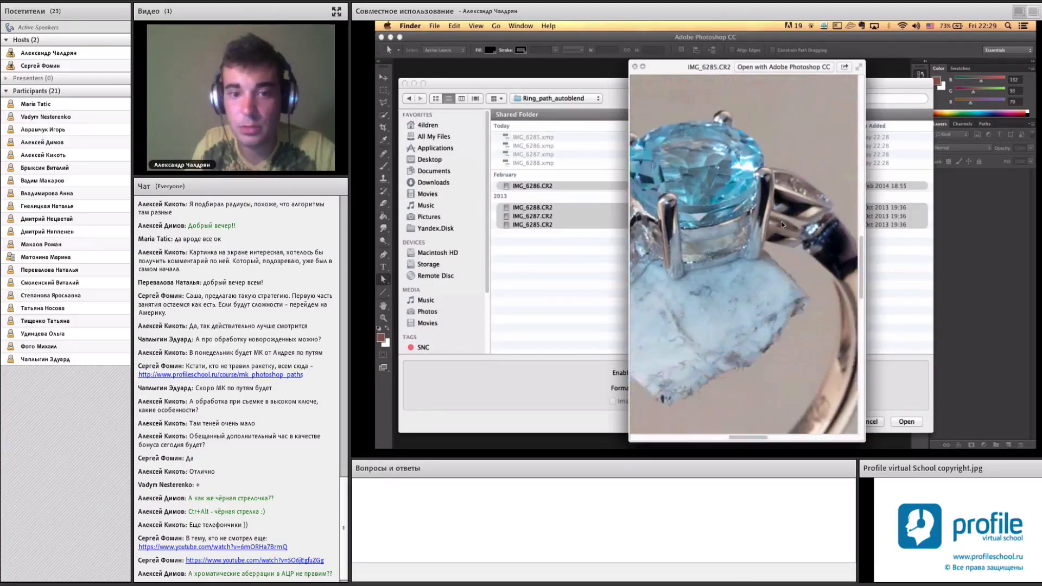
scroll(771, 217, left, 2)
scroll(776, 220, left, 2)
scroll(784, 222, left, 2)
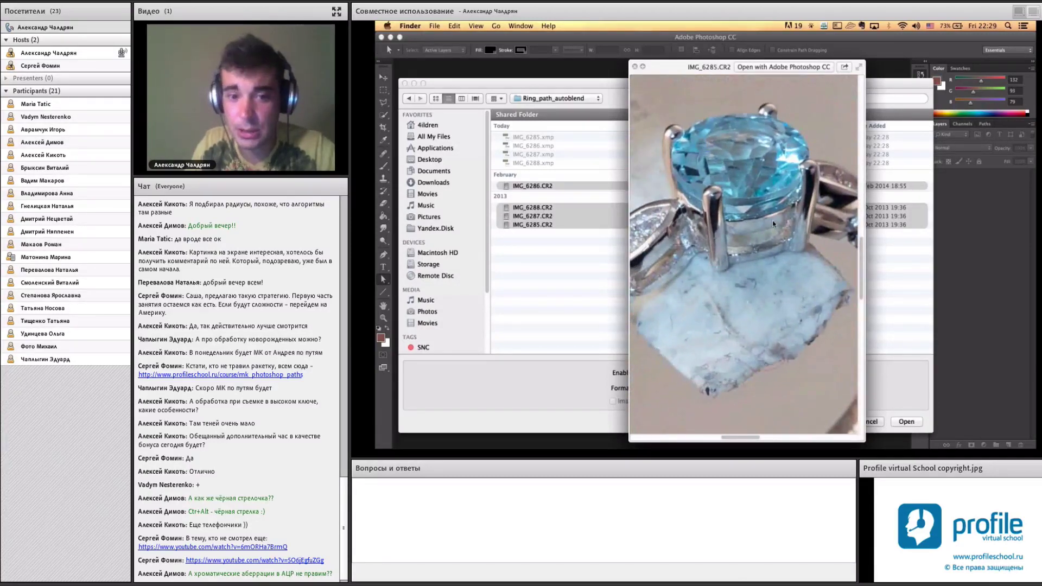
scroll(773, 224, left, 2)
scroll(774, 225, left, 2)
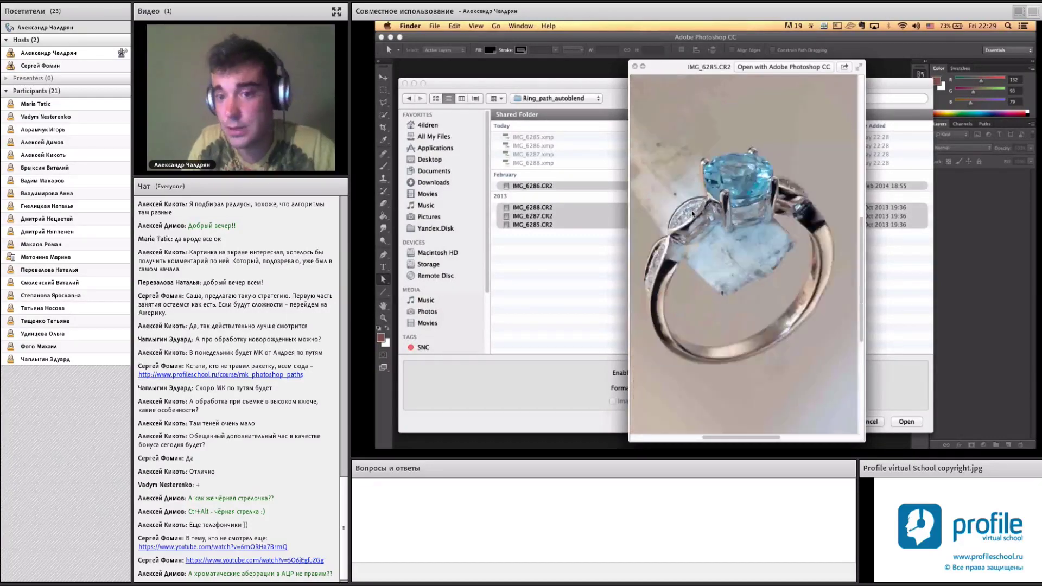
key(space)
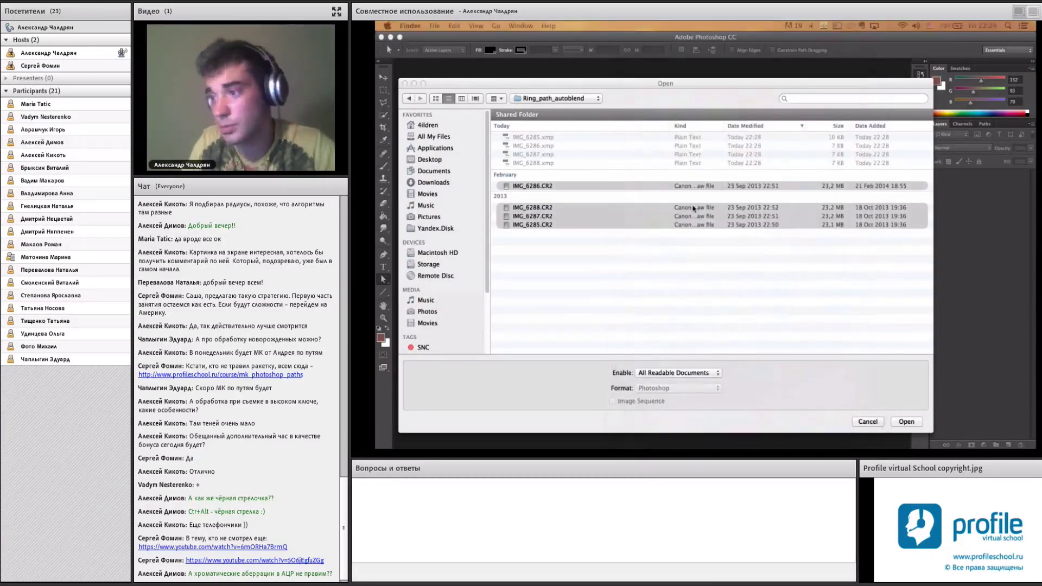
- Add the four CR2 files as sources with automatic alignment enabled, and load the stack
click(764, 88)
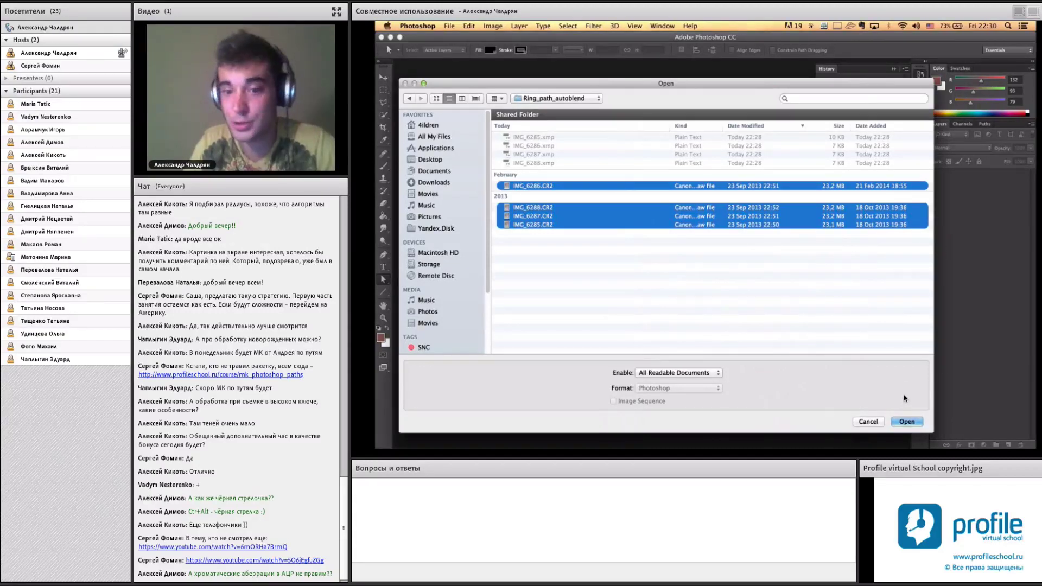
click(906, 422)
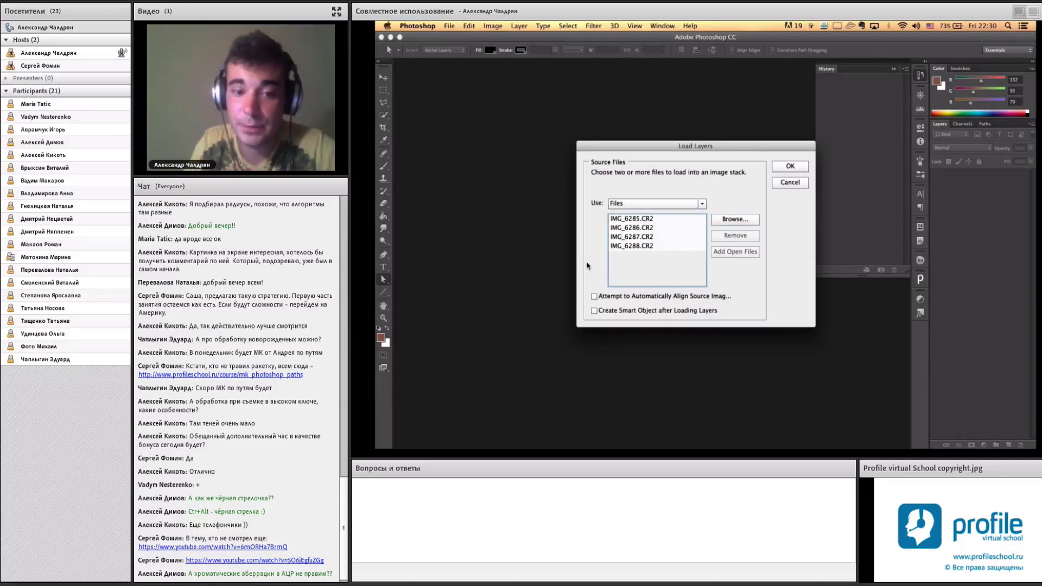
click(594, 296)
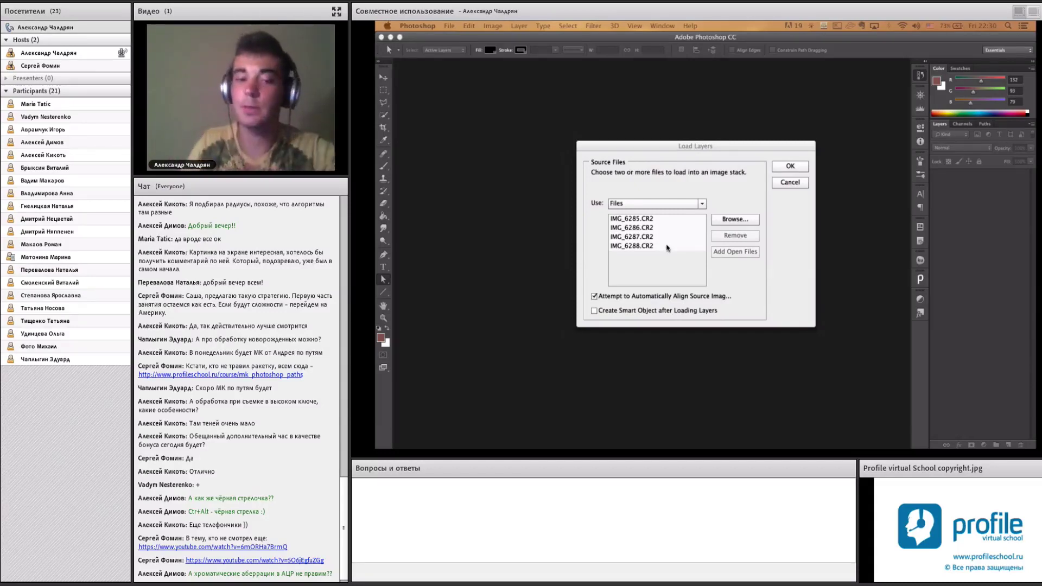
click(790, 166)
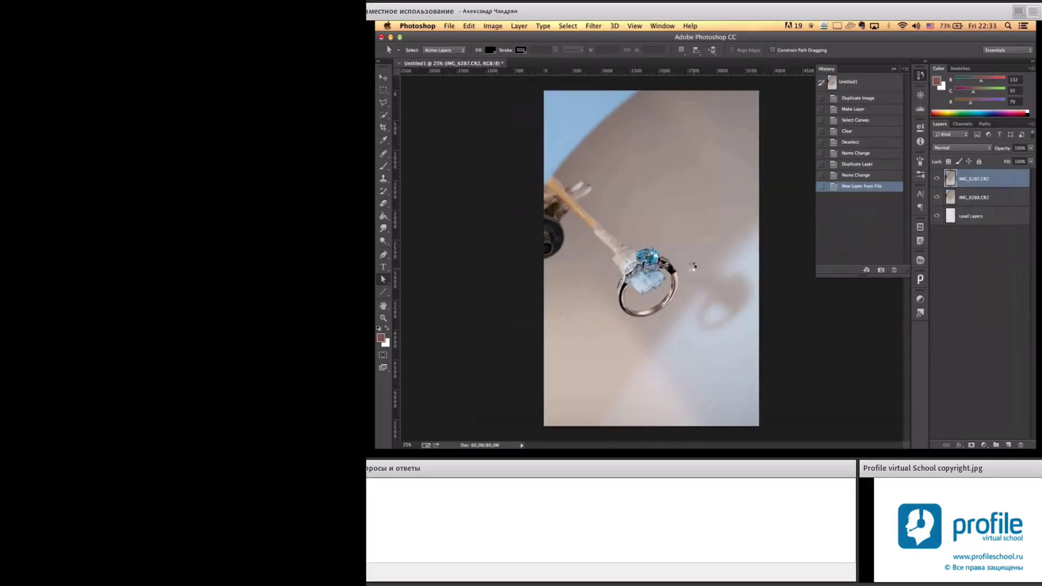
- Select all four IMG layers with Ctrl+Alt+A and bring up the Edit menu
key(ctrl+alt+a)
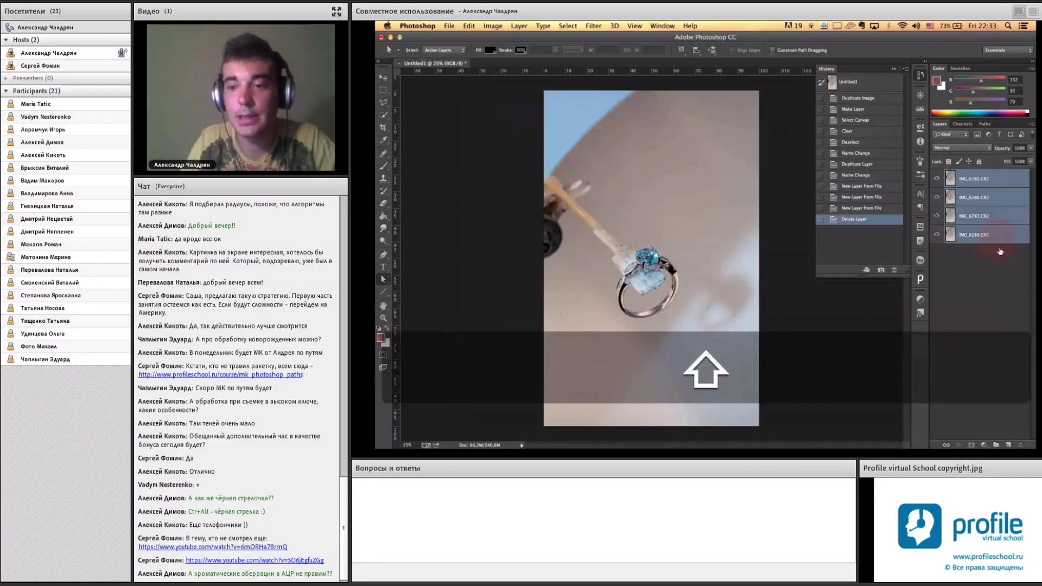
click(465, 25)
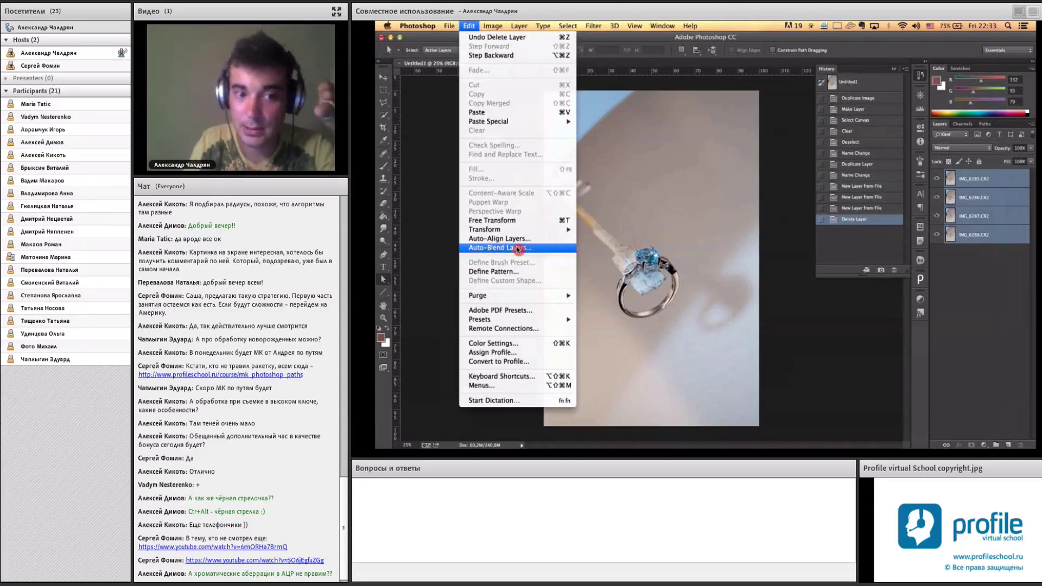
- Auto-blend the four layers using Stack Images with Seamless Tones and Colors
click(518, 249)
drag(743, 124, 581, 128)
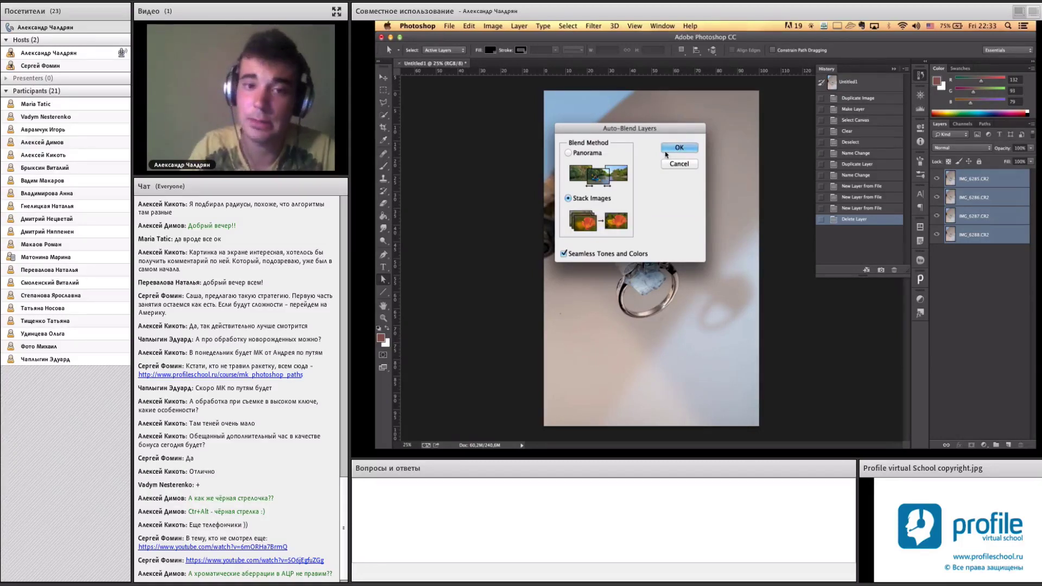
click(675, 146)
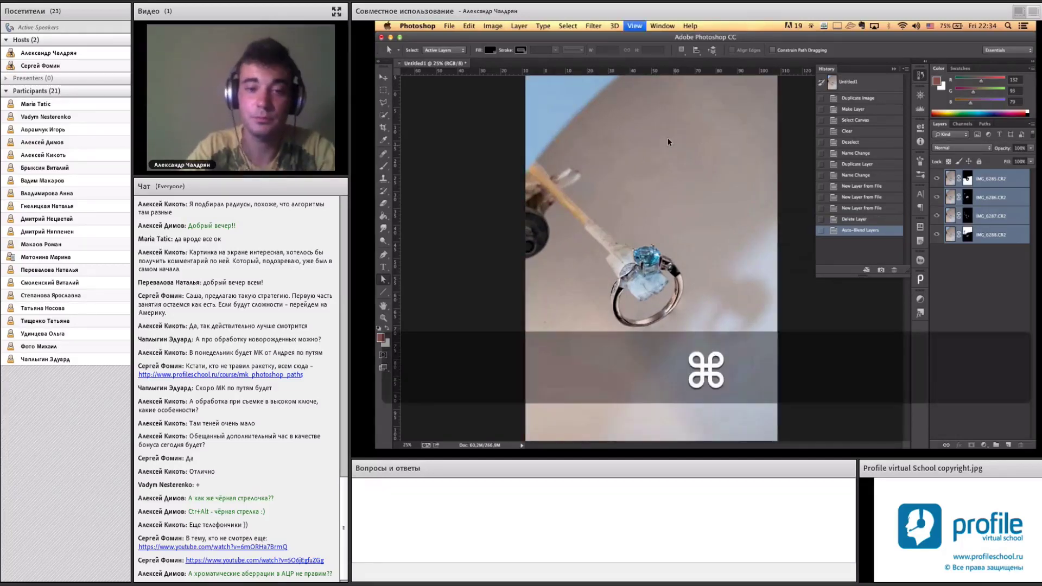
- Zoom in on the ring band and toggle the IMG_6285 layer mask off and back on to compare
key(super+plus)
key(super+plus)
key(super+plus)
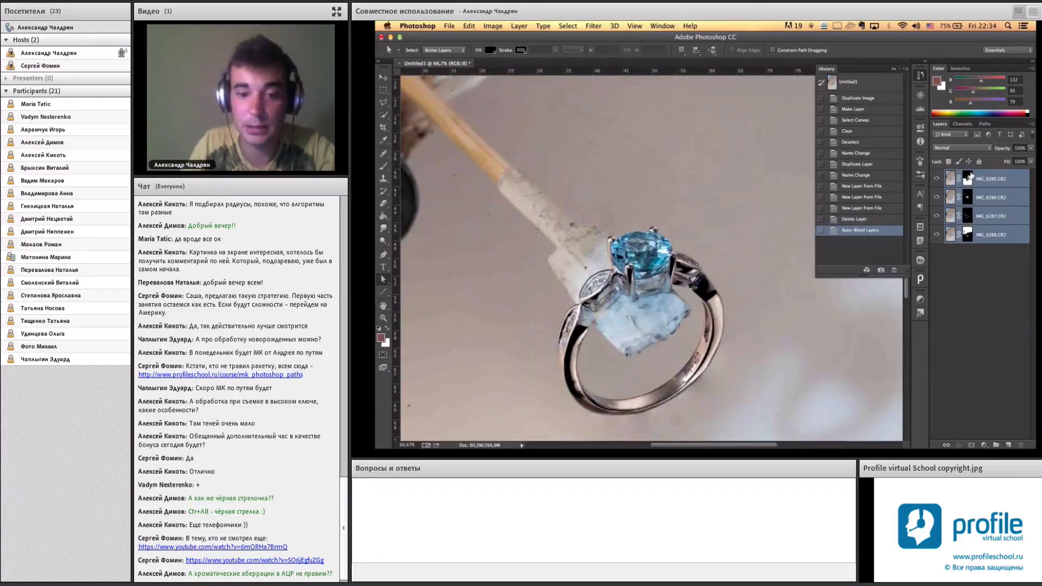
scroll(694, 241, down, 3)
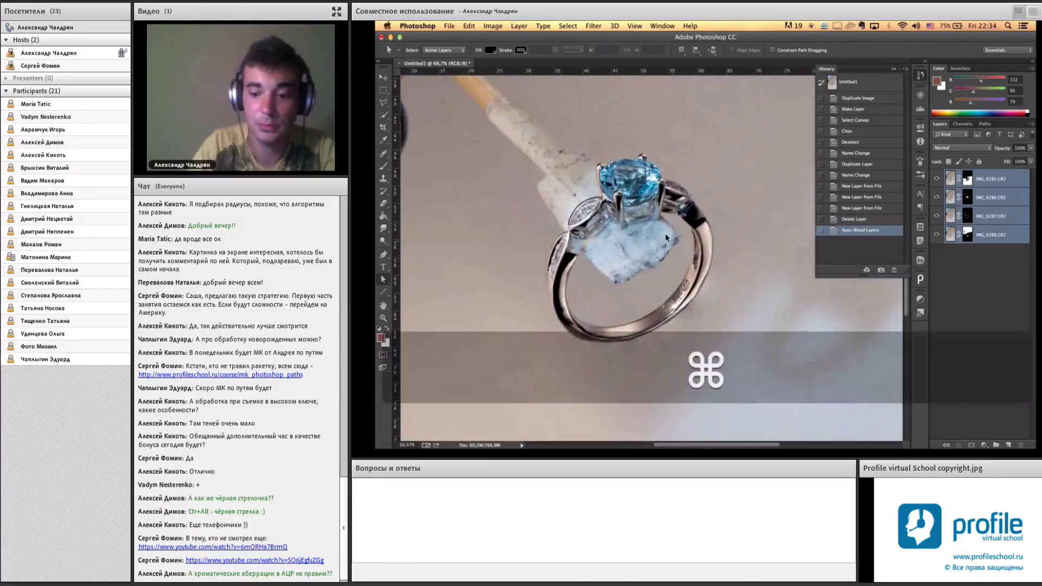
key(super+plus)
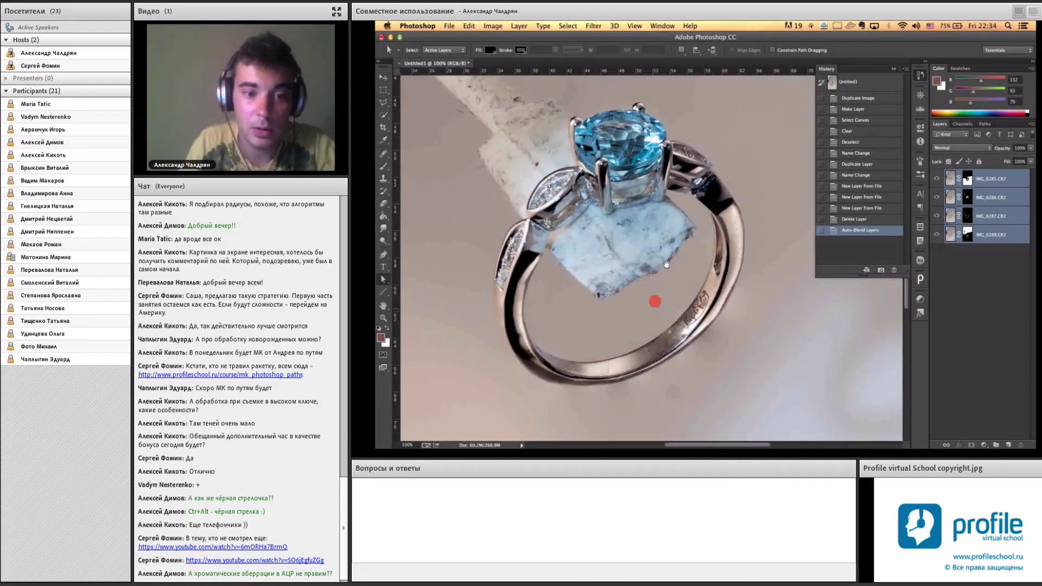
scroll(659, 303, down, 2)
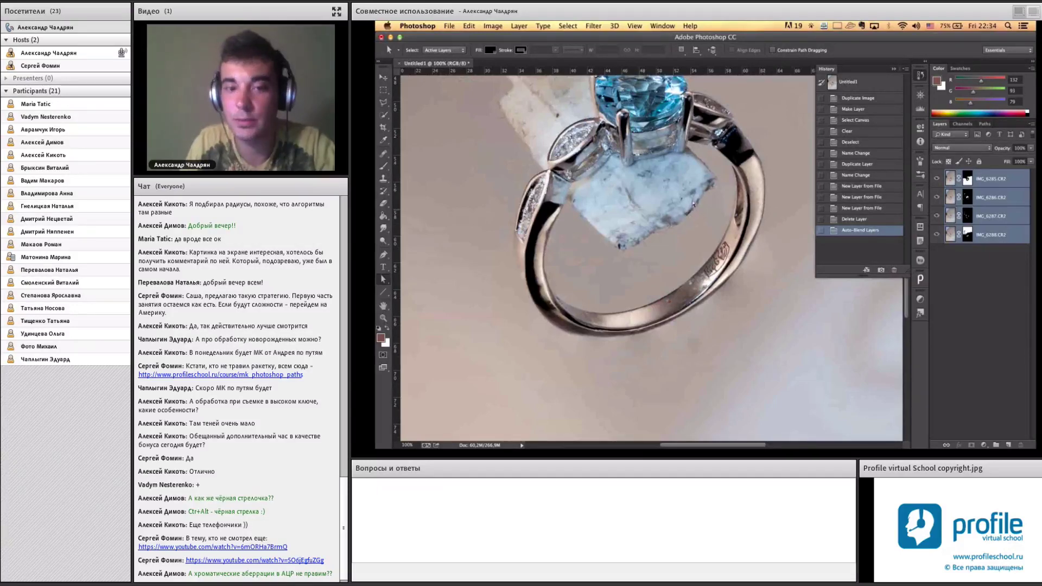
scroll(727, 207, up, 2)
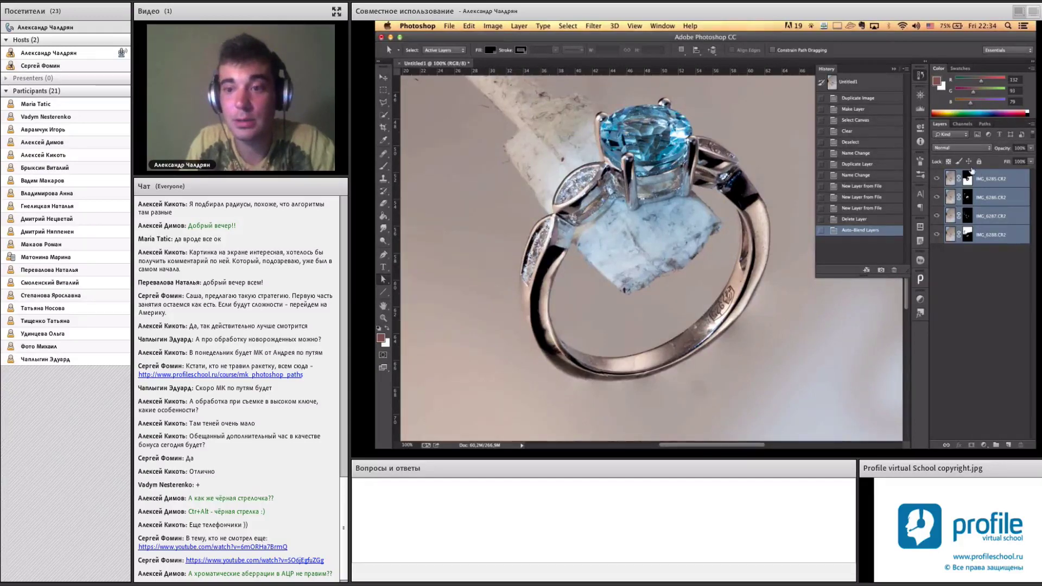
key(super+plus)
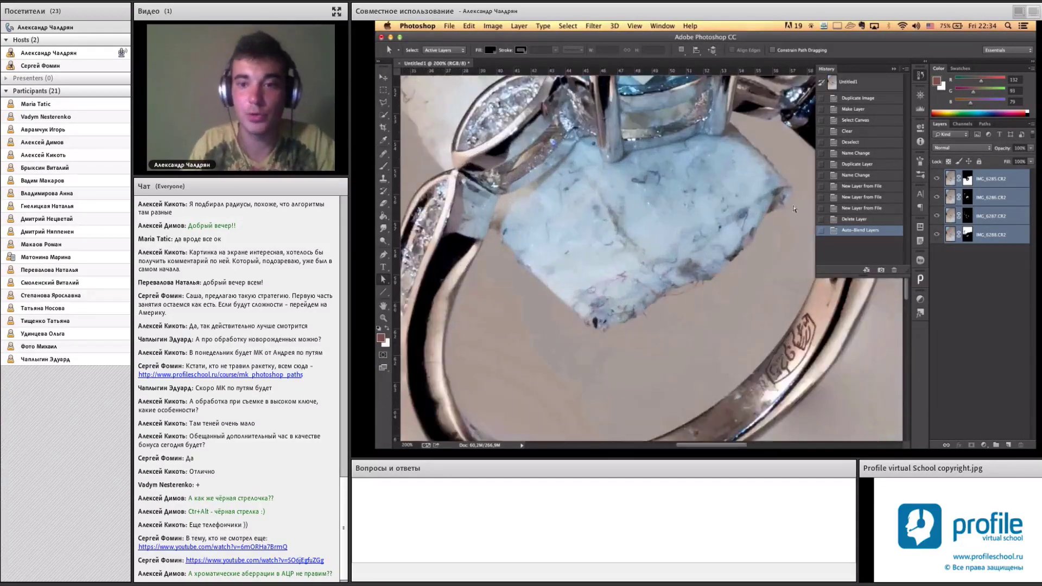
click(871, 197)
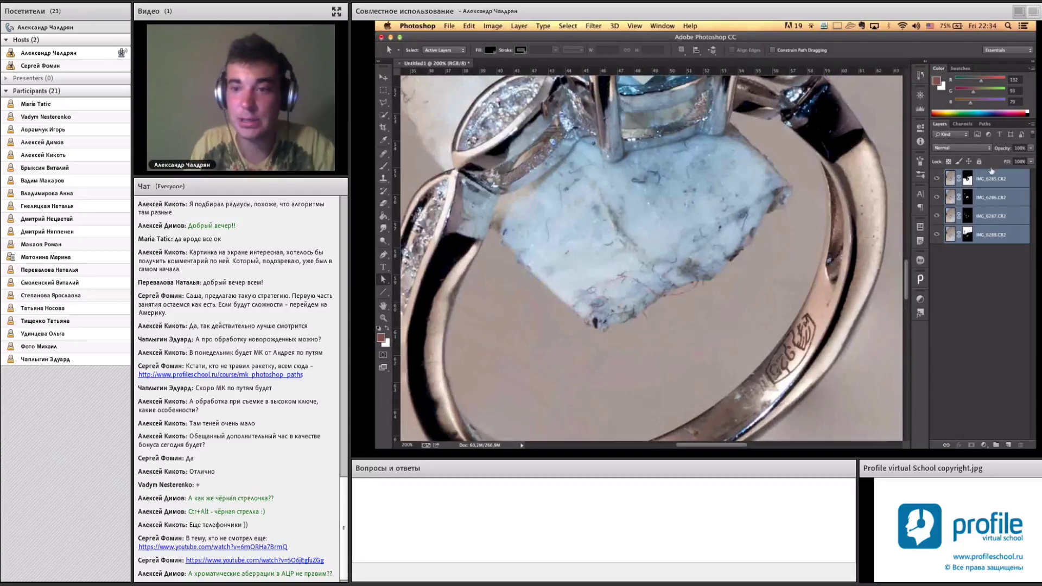
shift+click(967, 177)
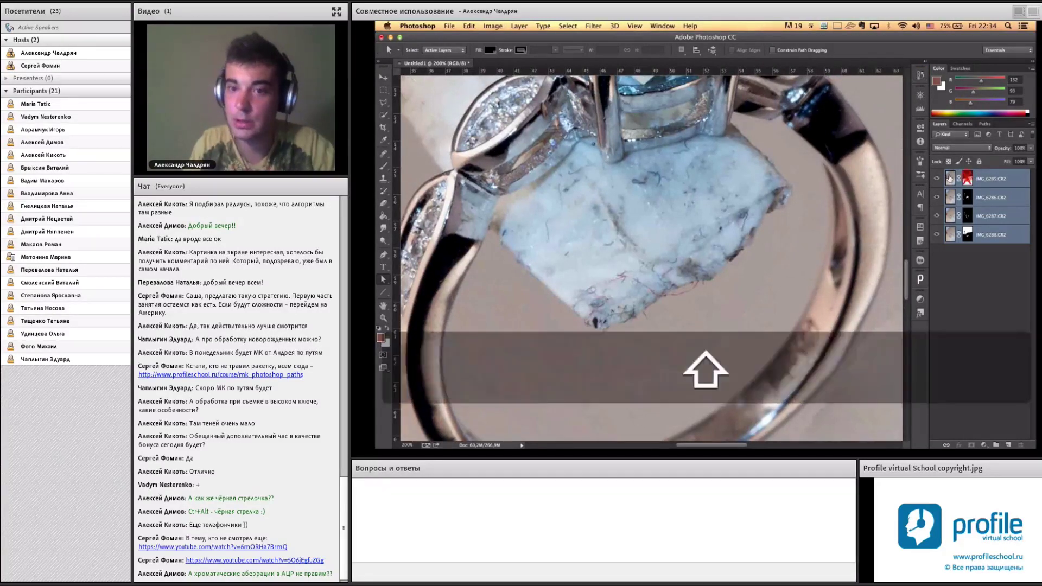
shift+click(967, 178)
- Merge the four visible ring layers into a single IMG_6285.CR2 layer and fit the whole ring in view
key(super+0)
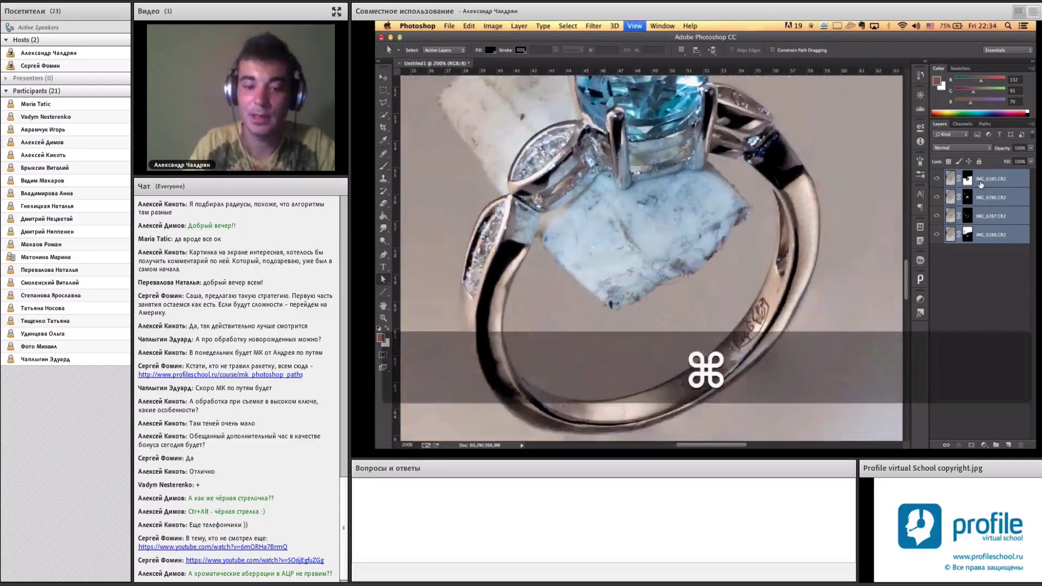
key(super+e)
key(super)
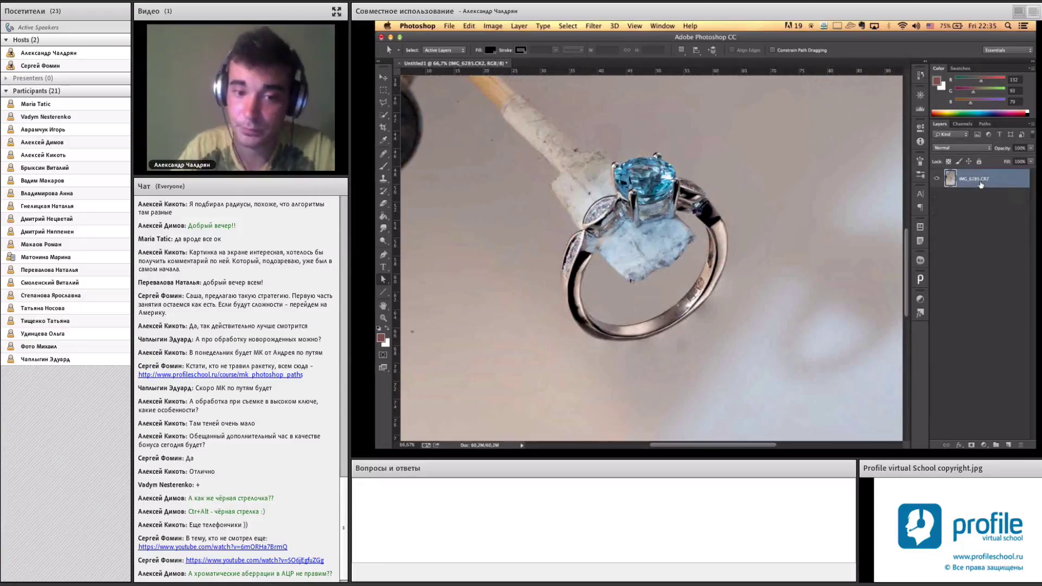
key(super+equal)
key(super+equal)
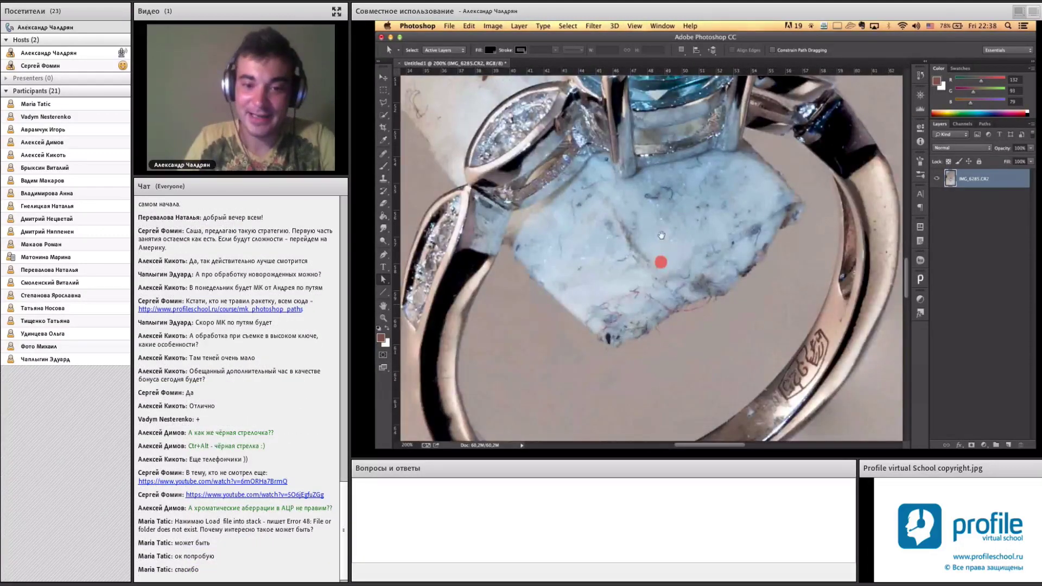
drag(535, 260, 663, 236)
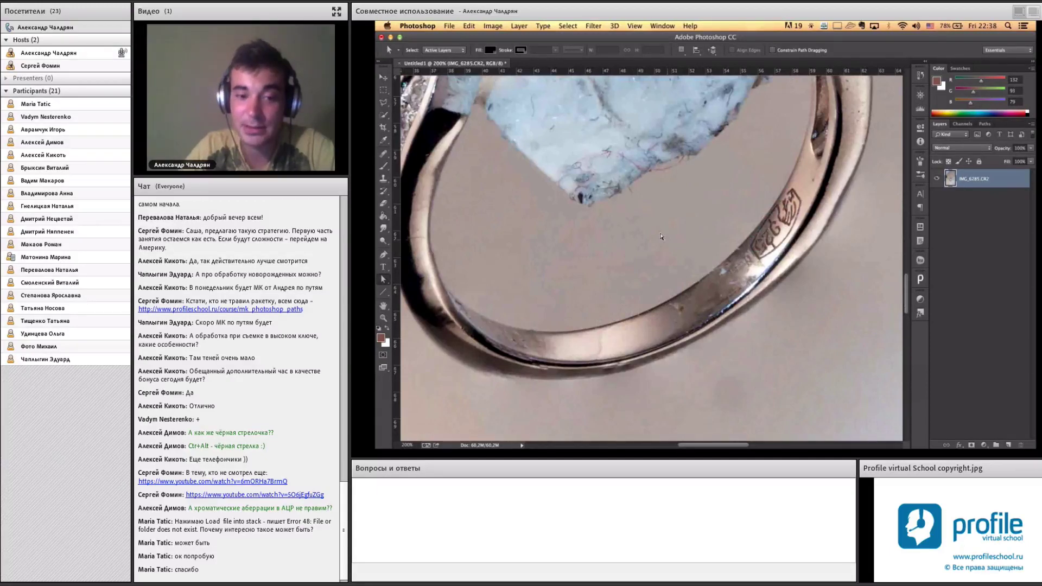
key(super+h)
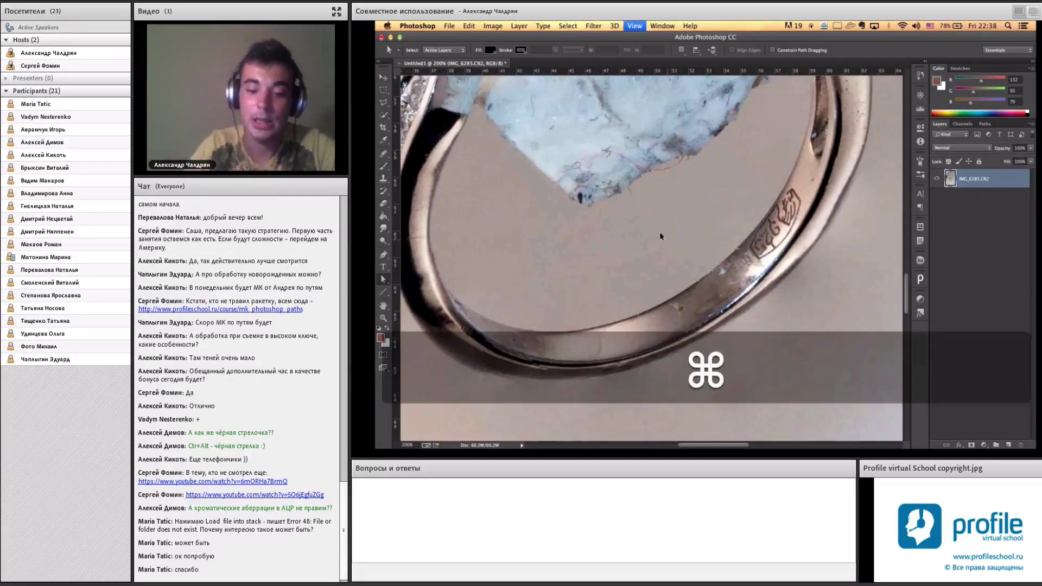
key(super+equal)
key(super+equal)
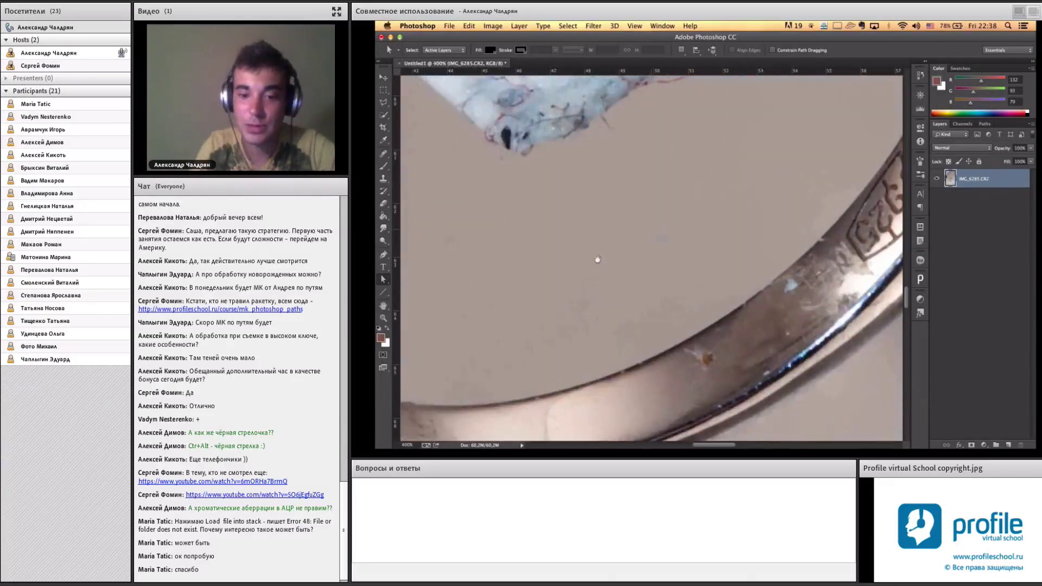
drag(612, 373, 571, 285)
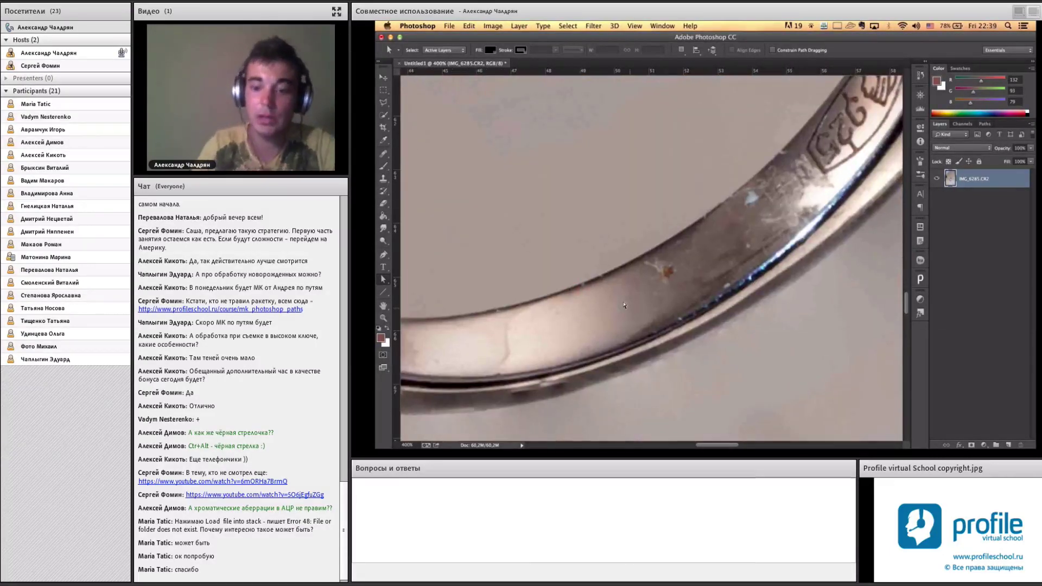
click(615, 332)
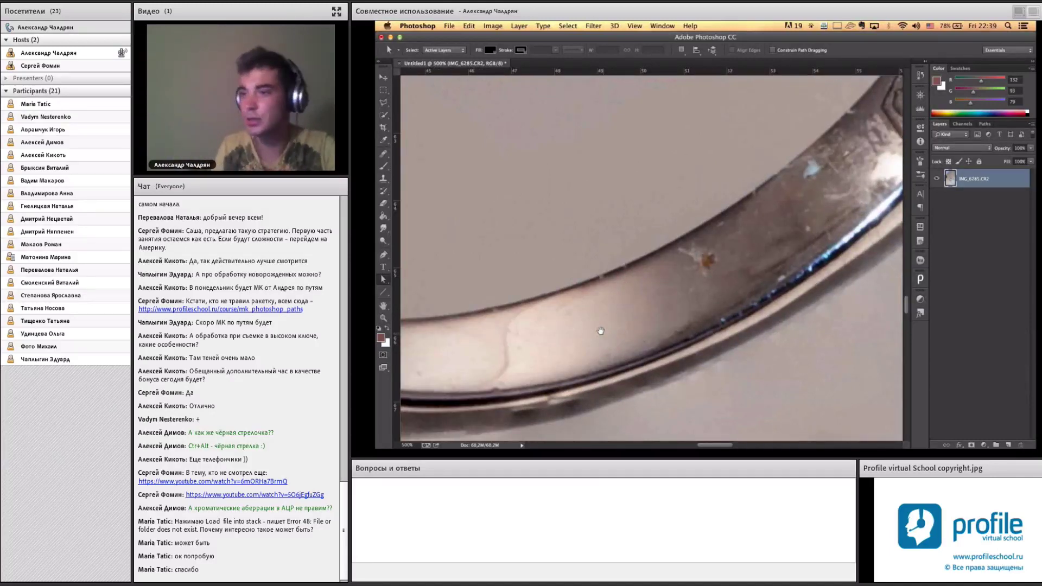
key(super+minus)
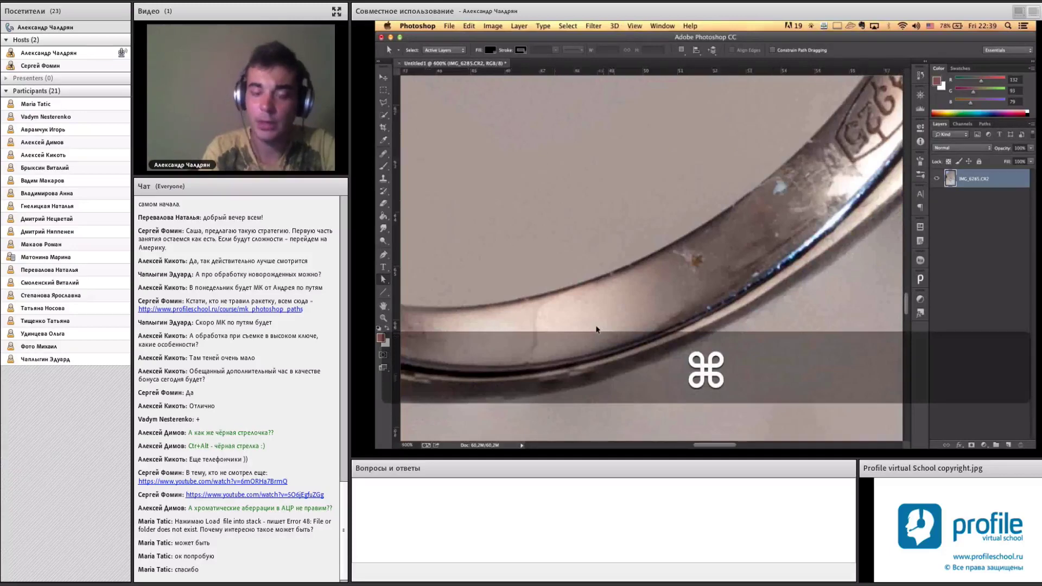
key(super+minus)
key(super+minus)
key(super+minus)
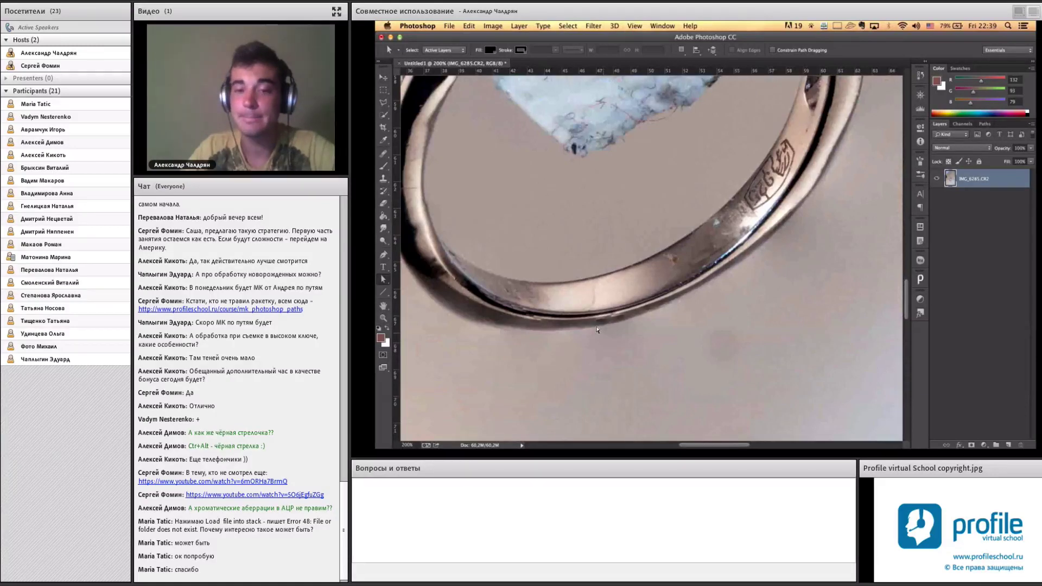
key(shift+super+n)
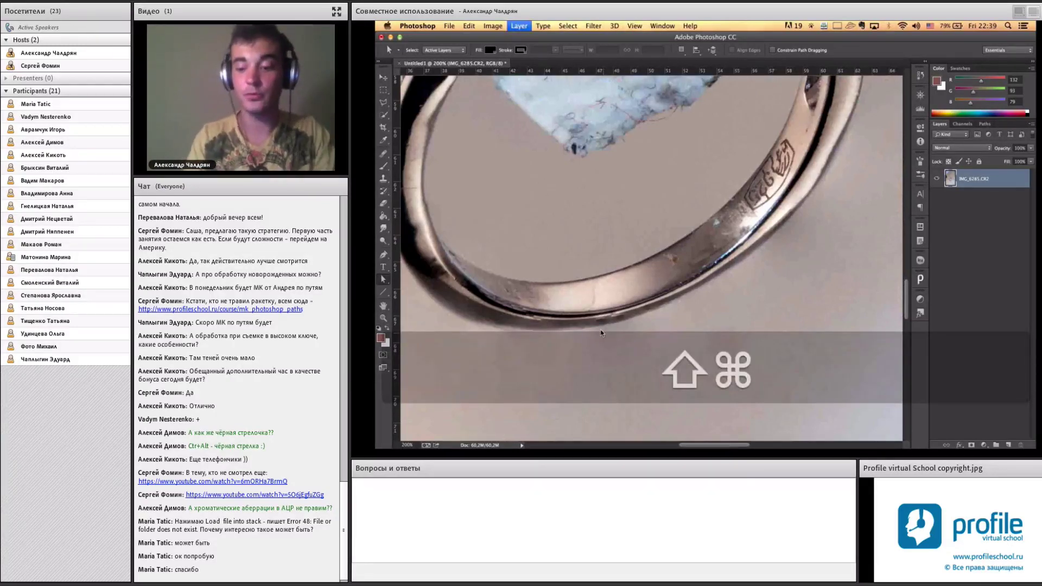
- Create an empty Layer 1 above the ring photo and switch to the Mixer Brush Tool
key(Return)
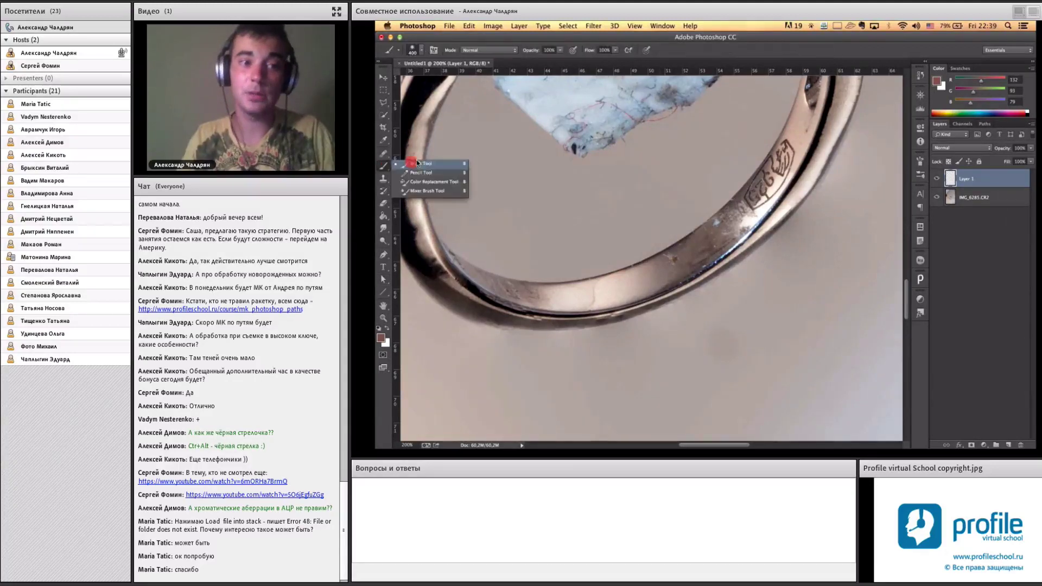
drag(383, 167, 428, 192)
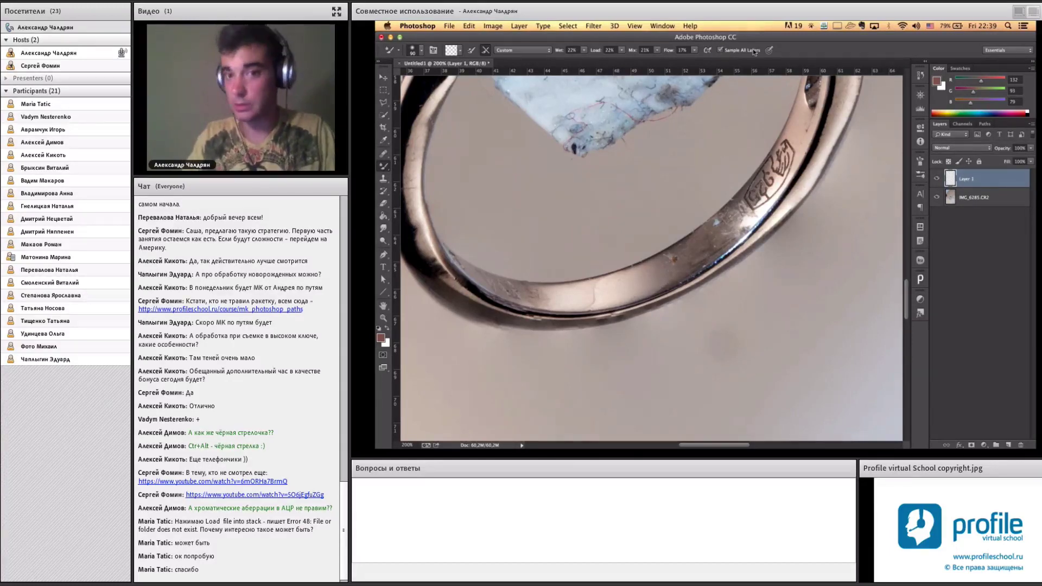
- Give the Mixer Brush 30% flow, 87% hardness and a 40 px tip, then bring up the adjustment layer list
click(694, 50)
drag(699, 56, 705, 56)
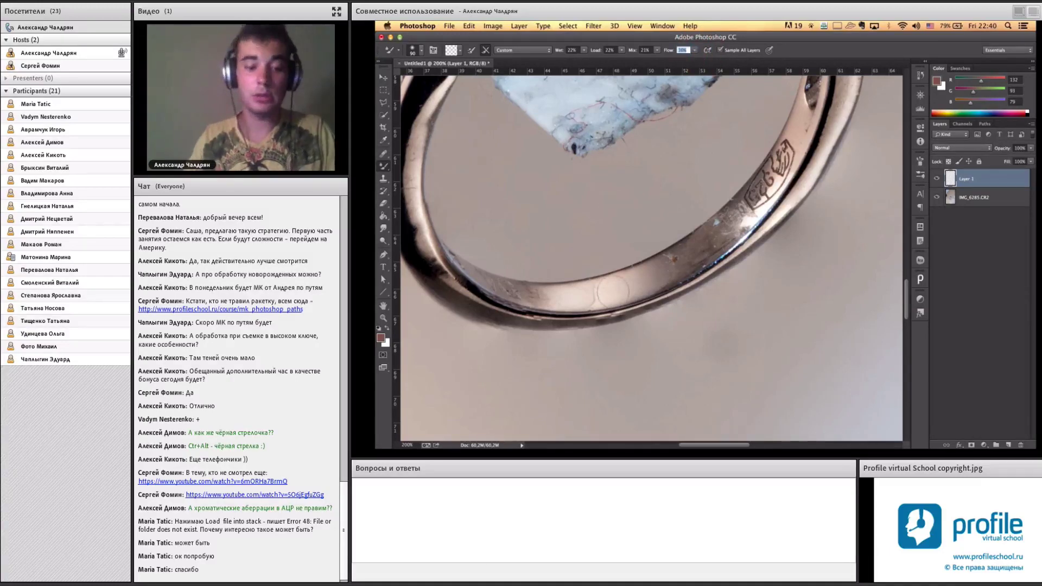
right_click(614, 293)
drag(681, 333, 726, 333)
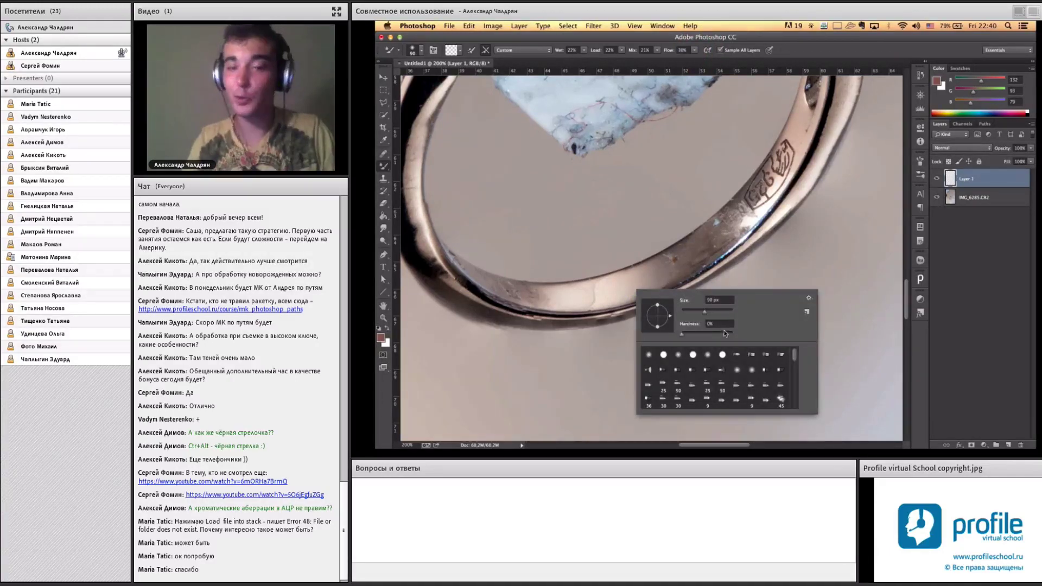
drag(699, 306, 690, 308)
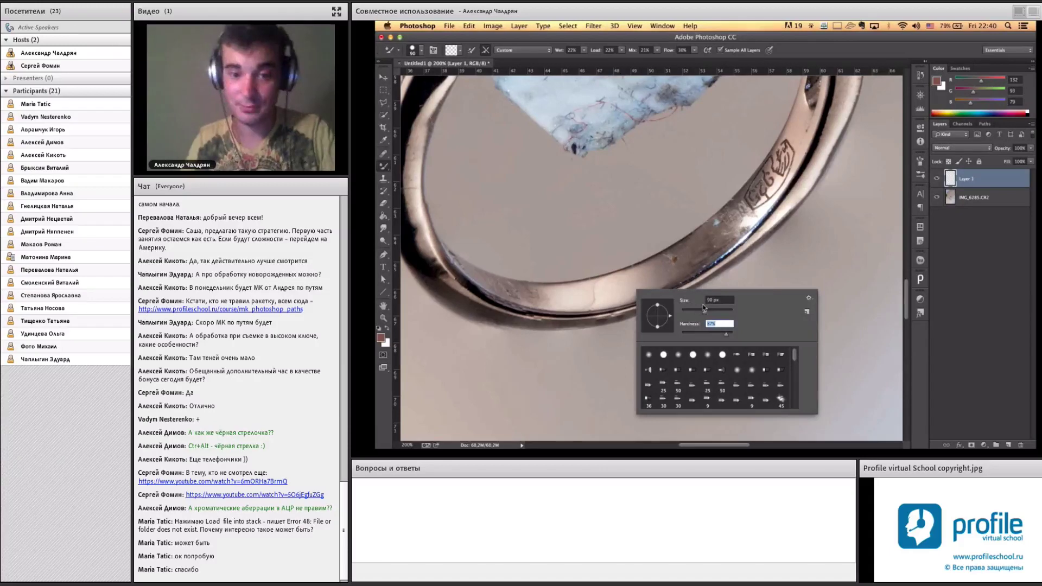
text(40)
key(Return)
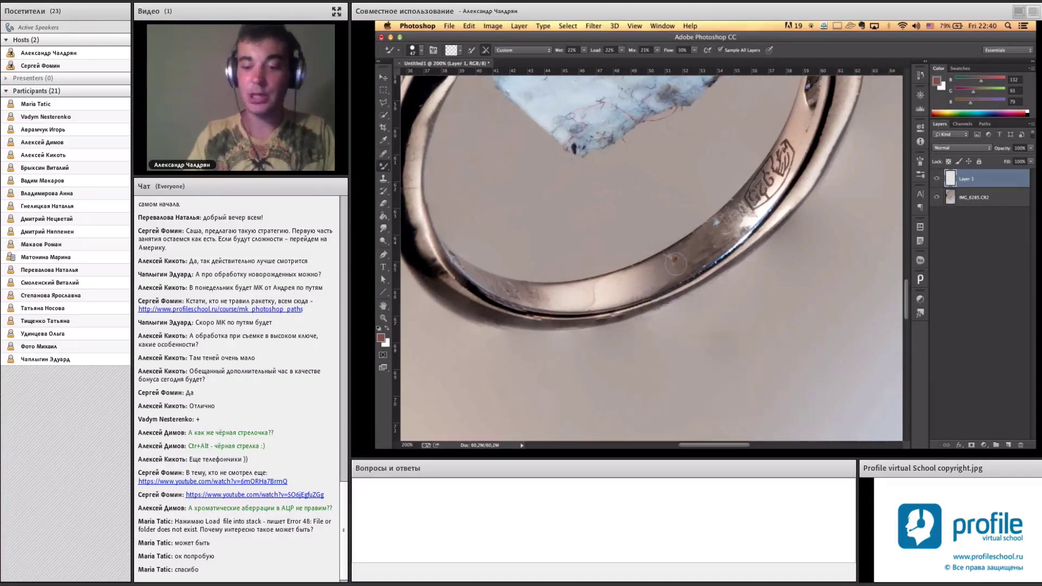
key(ctrl+plus)
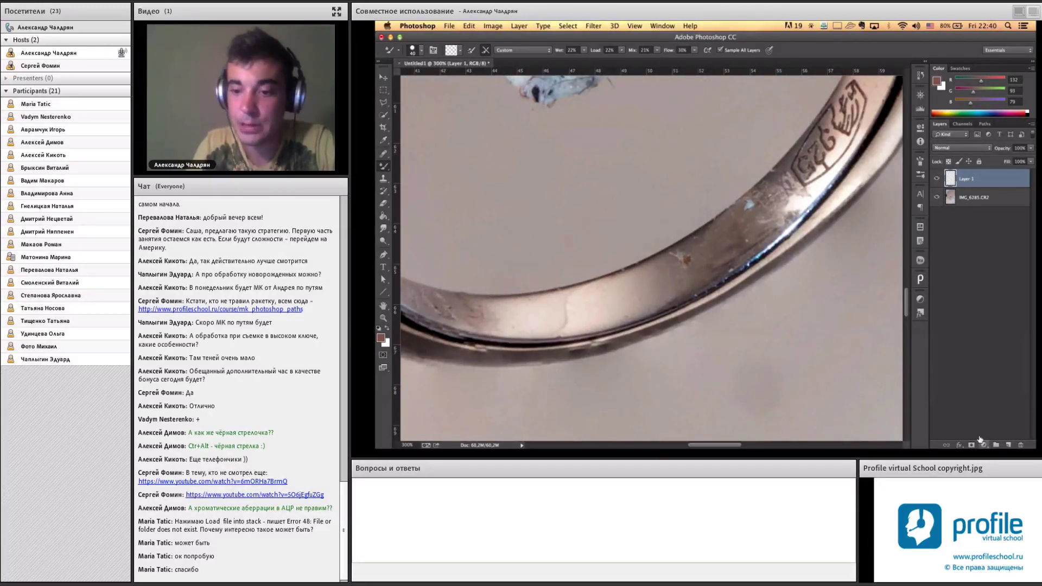
click(983, 444)
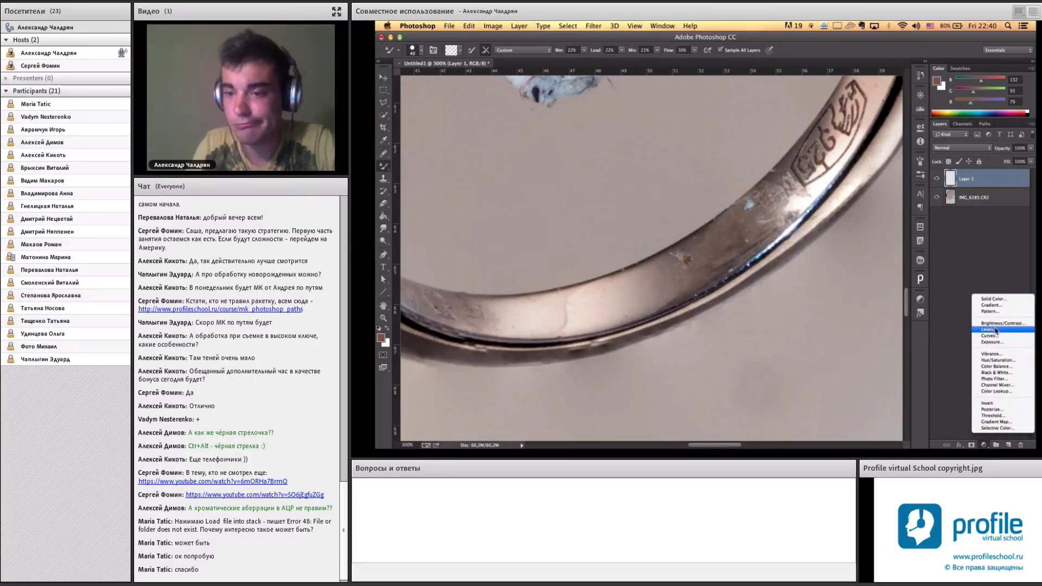
- Try a desaturating Hue/Saturation adjustment layer, then delete it
click(987, 360)
drag(841, 202, 785, 203)
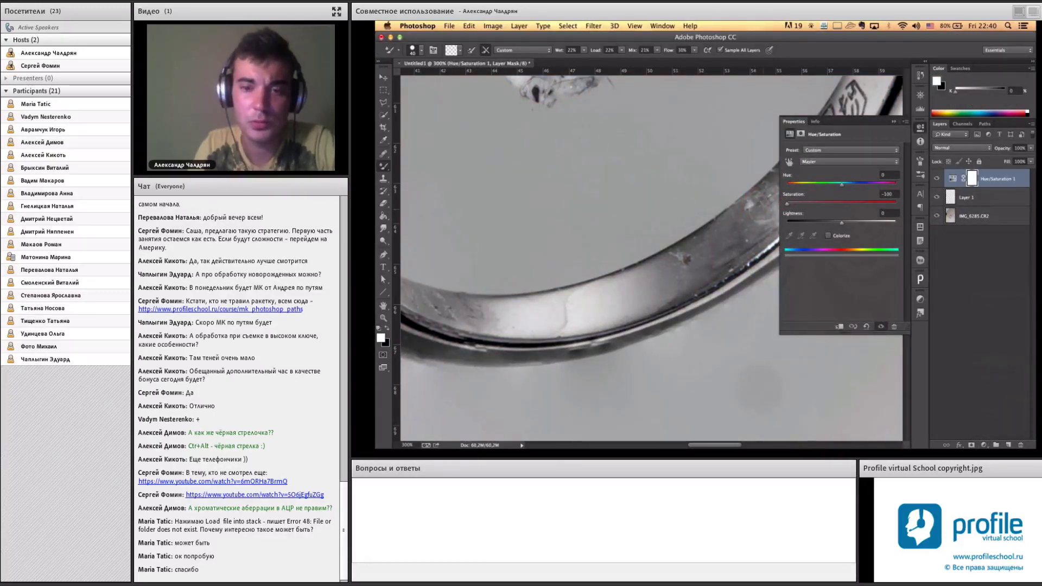
key(Delete)
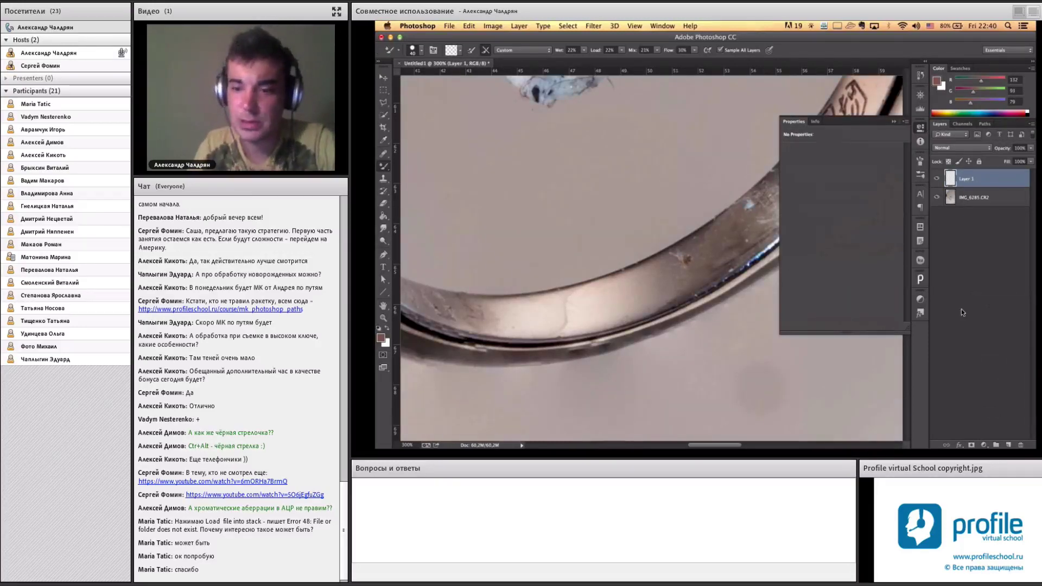
- Add a Channel Mixer layer in Lighten mode using the Black & White with Orange Filter preset
click(983, 444)
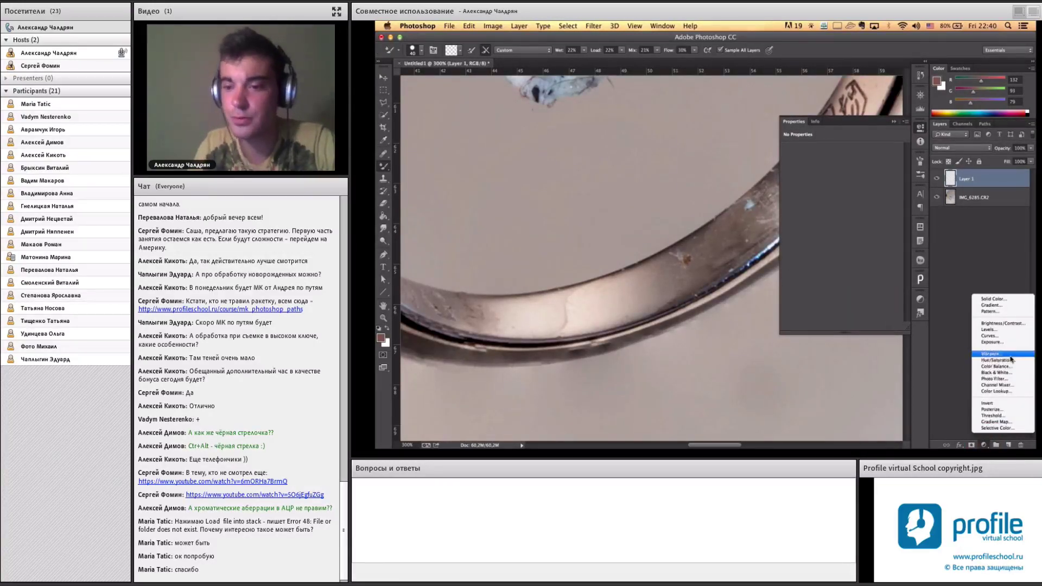
click(998, 385)
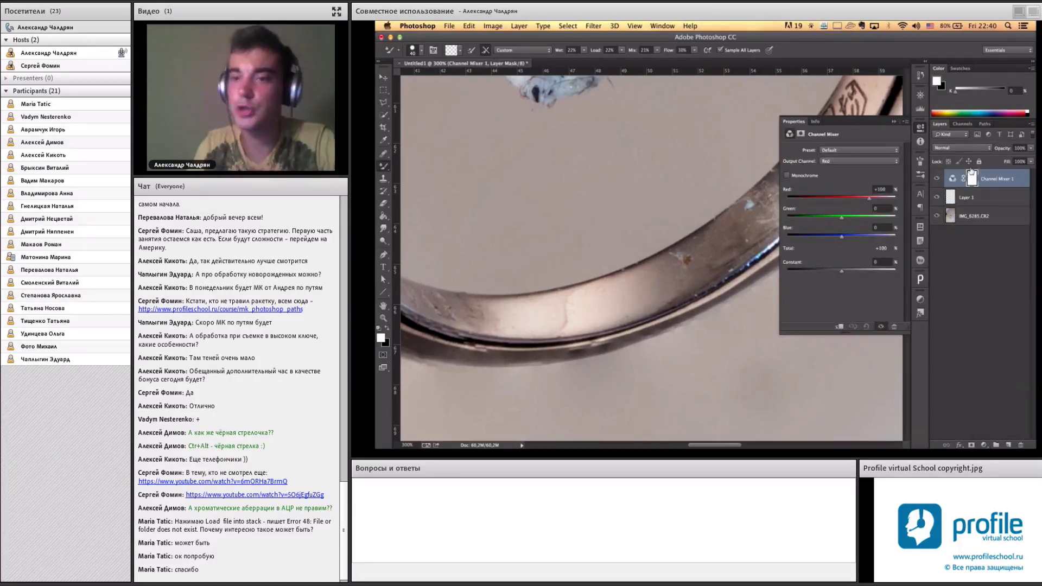
click(959, 148)
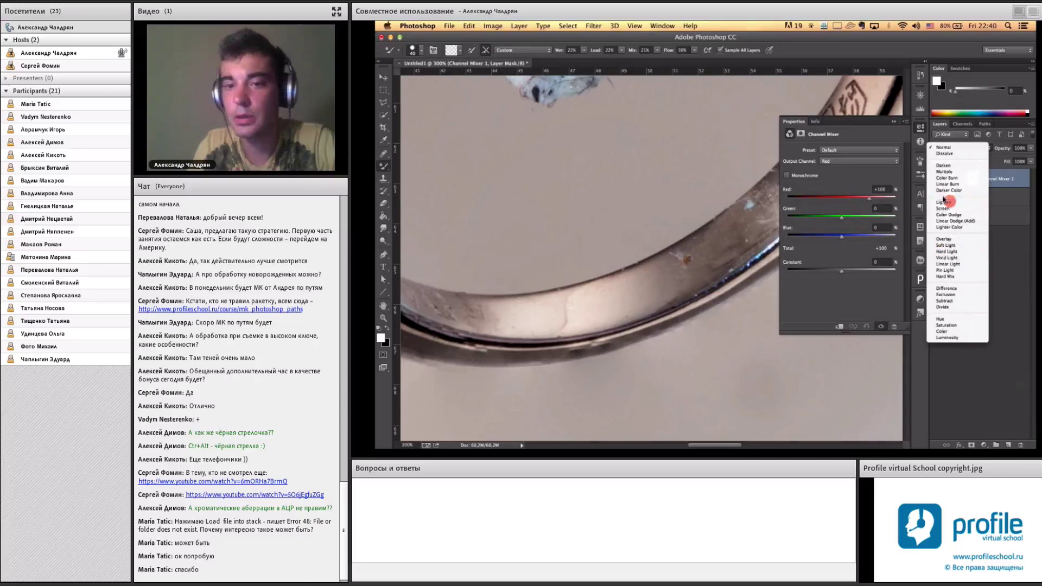
click(945, 202)
click(834, 150)
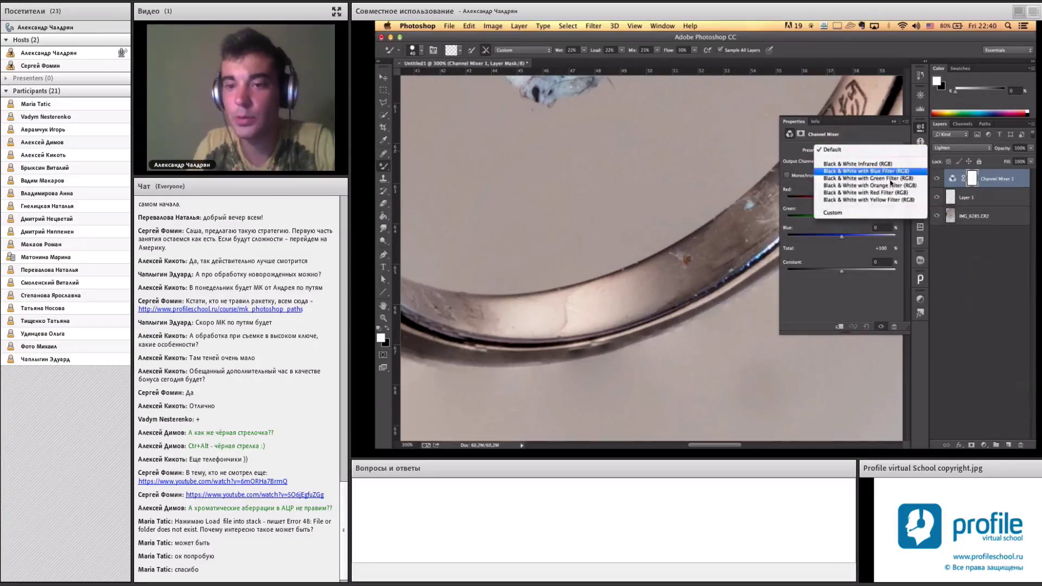
click(865, 185)
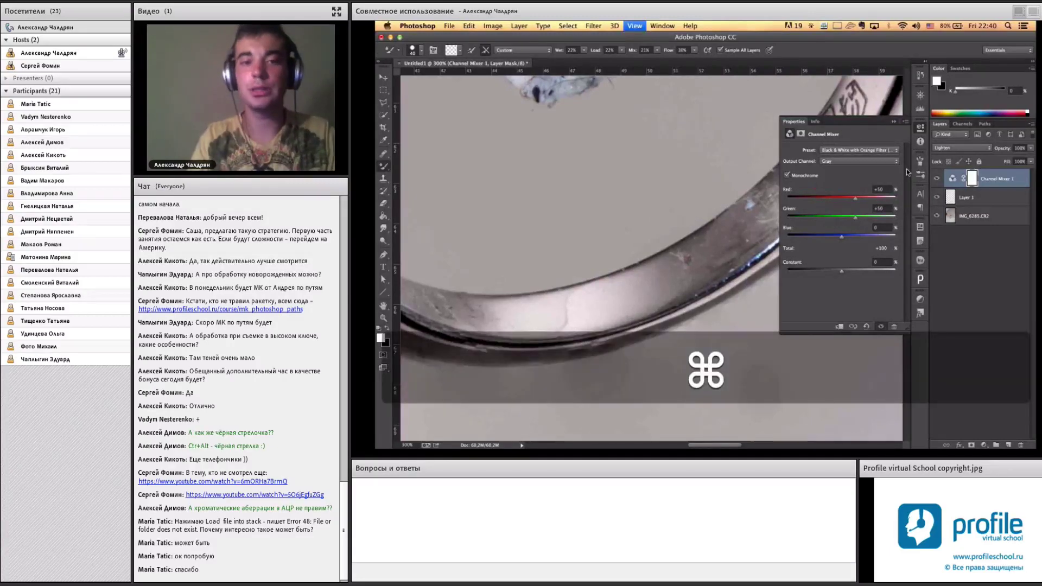
- Hide and show the Channel Mixer to compare tones, then zoom back in to 200%
key(super+1)
key(super+minus)
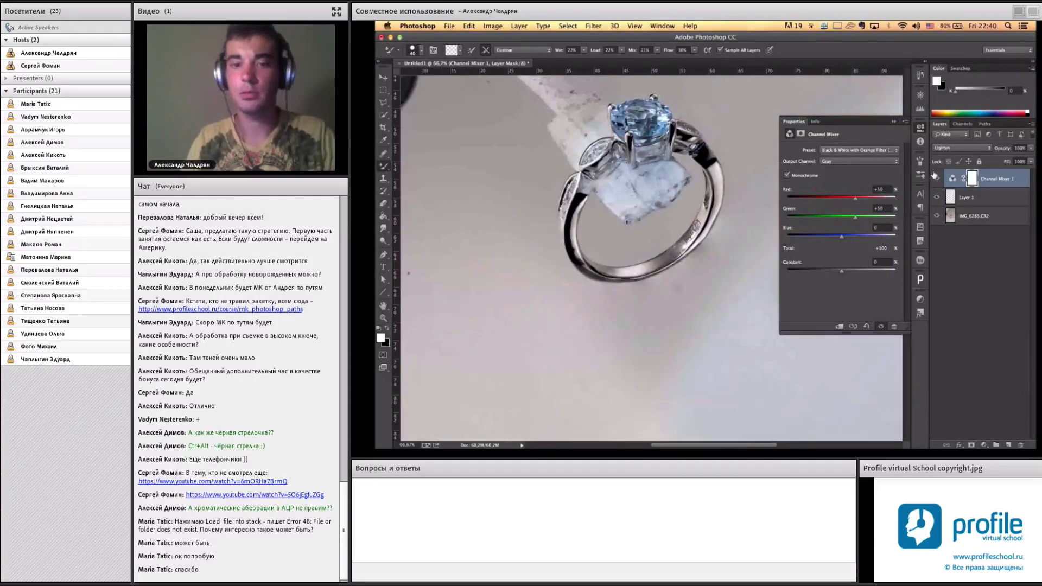
click(935, 176)
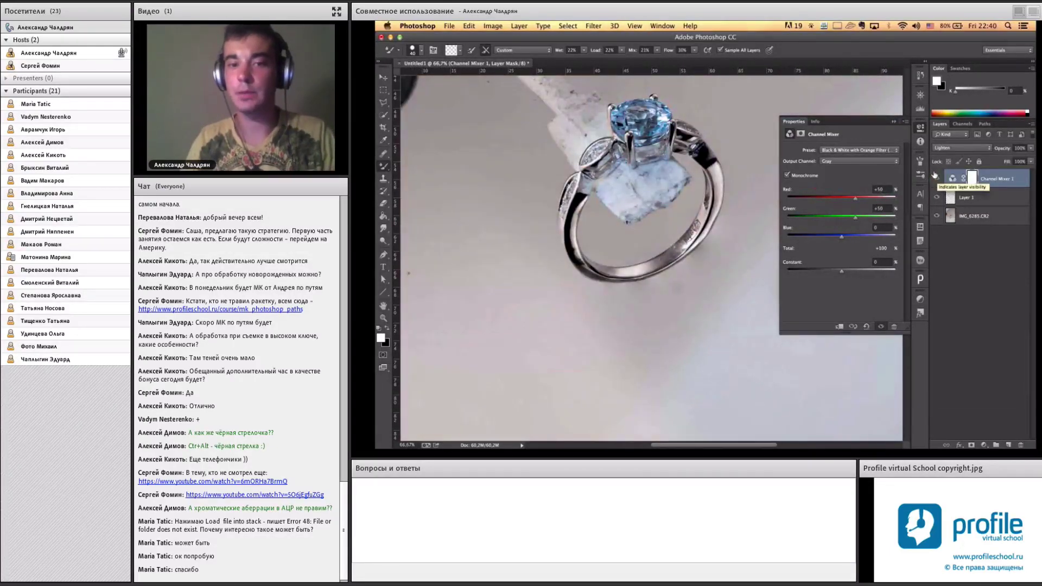
click(934, 176)
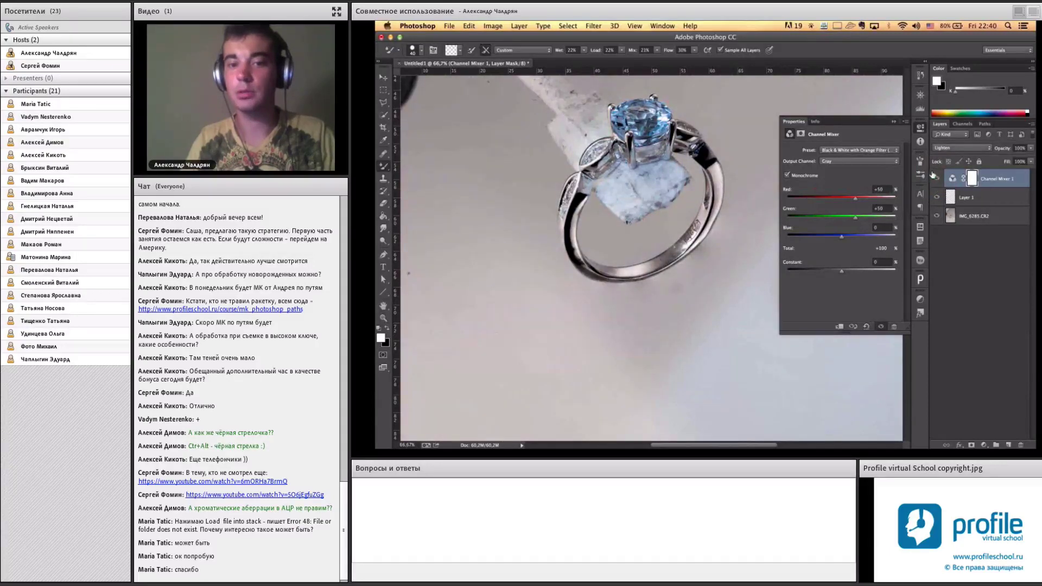
key(super+plus)
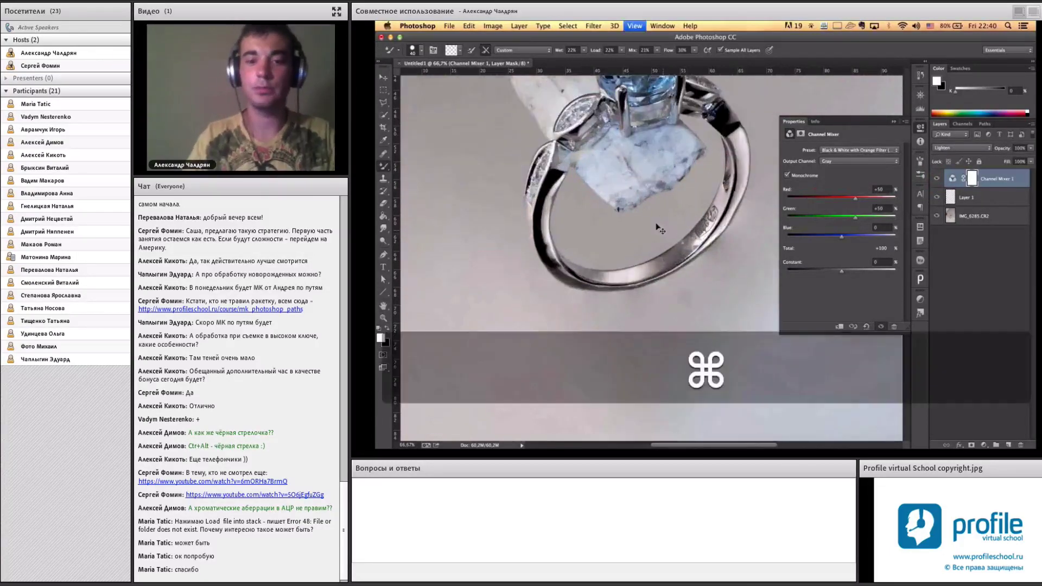
key(super+plus)
- Move Layer 1 above Channel Mixer 1, duplicate IMG_6285.CR2, and merge the copy with the Channel Mixer
drag(993, 177, 977, 207)
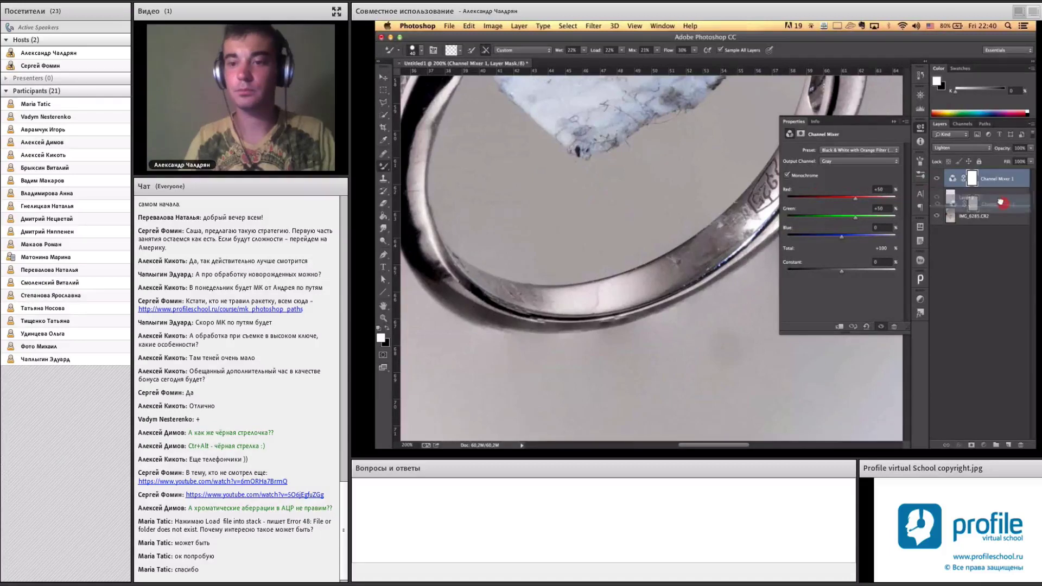
click(977, 214)
key(super+j)
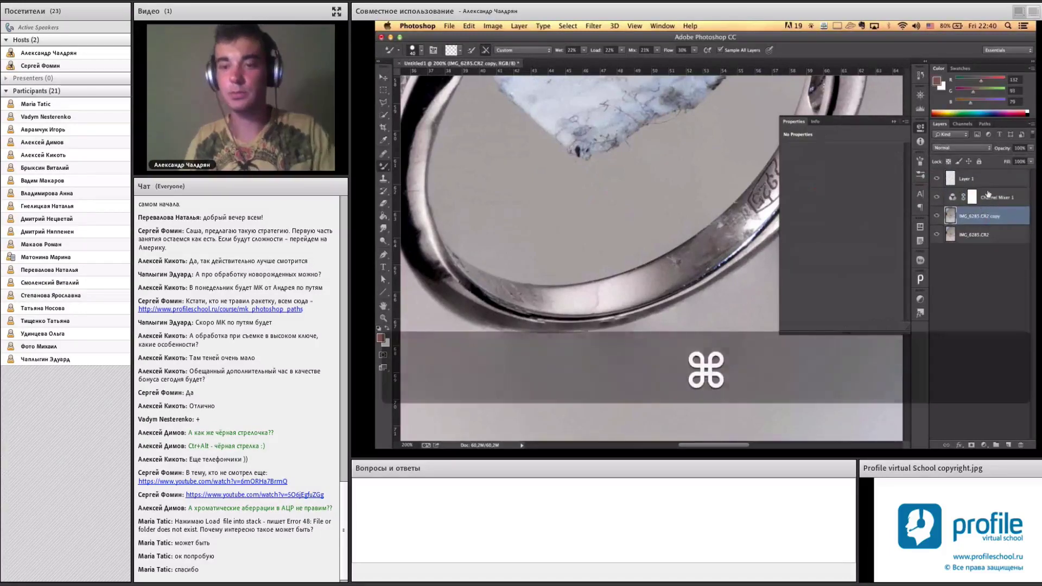
shift+click(985, 199)
key(super+e)
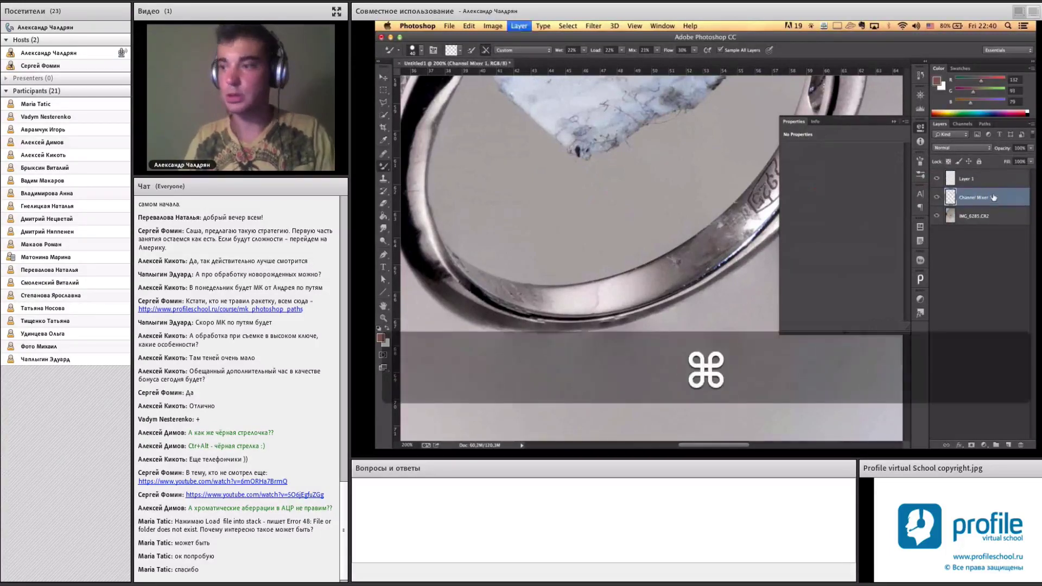
- Select Layer 1 for painting and zoom the band view to 200%
click(980, 178)
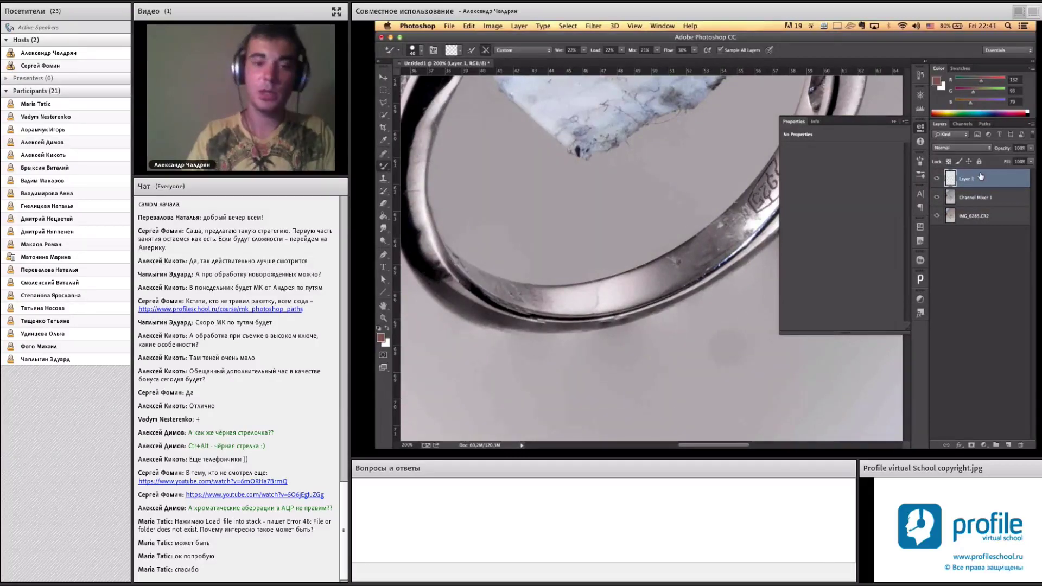
key(super+plus)
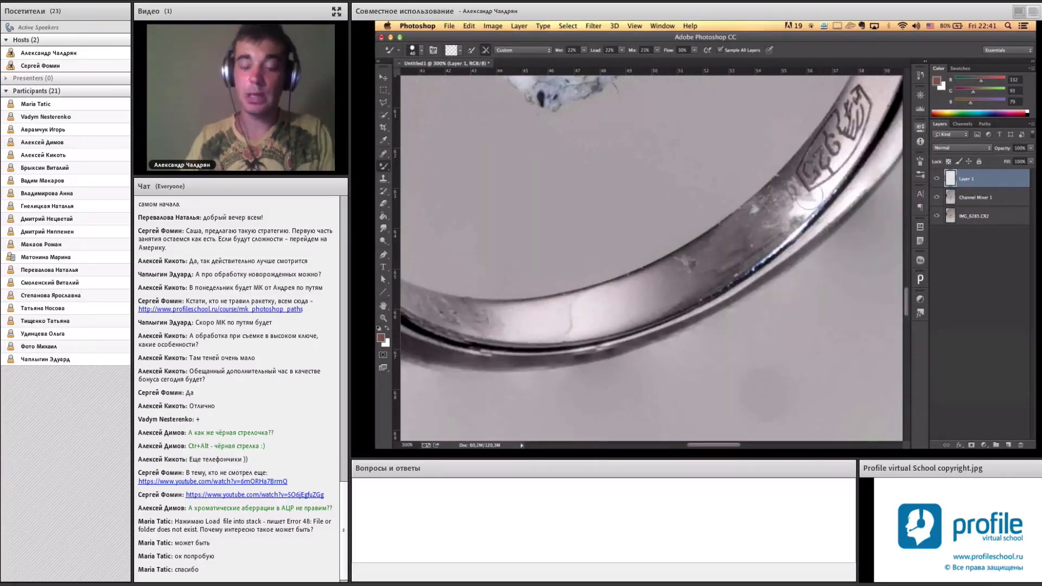
key(super+minus)
key(super+minus)
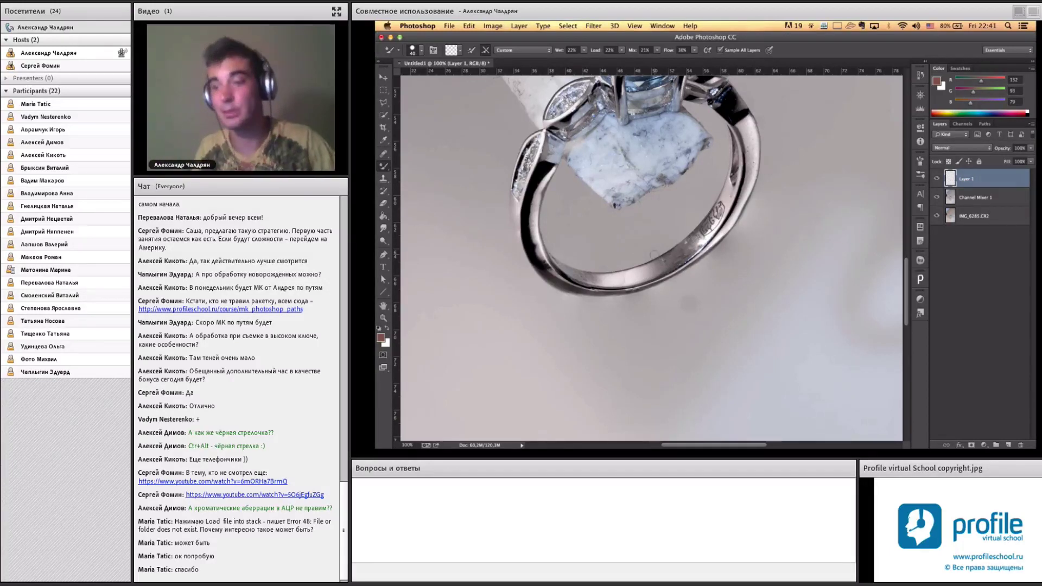
- Set the Mixer Brush to 45 px with 17% flow, zoomed in on the band
key(ctrl+plus)
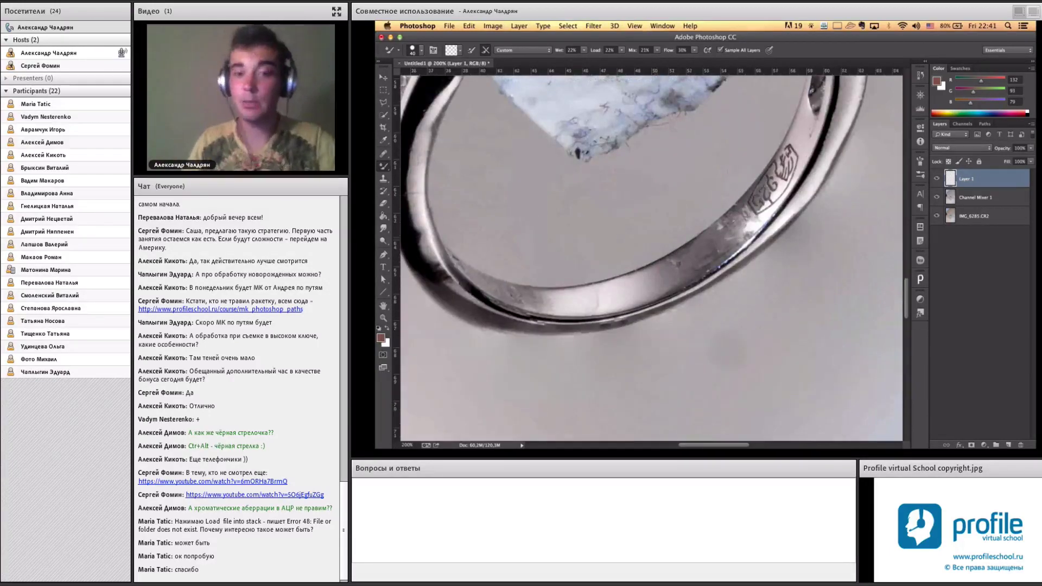
key(bracketright)
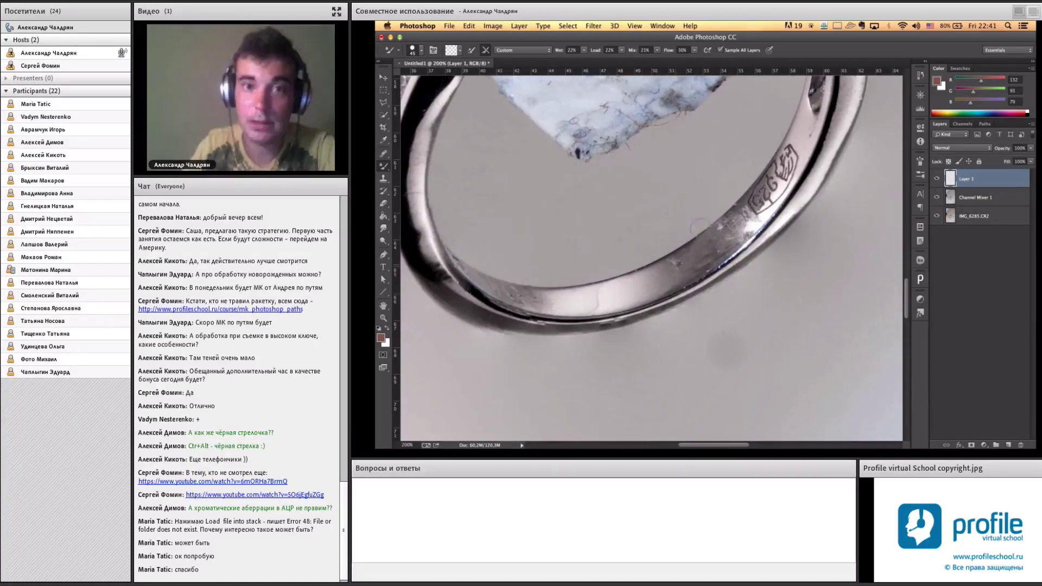
click(693, 50)
drag(688, 58, 682, 58)
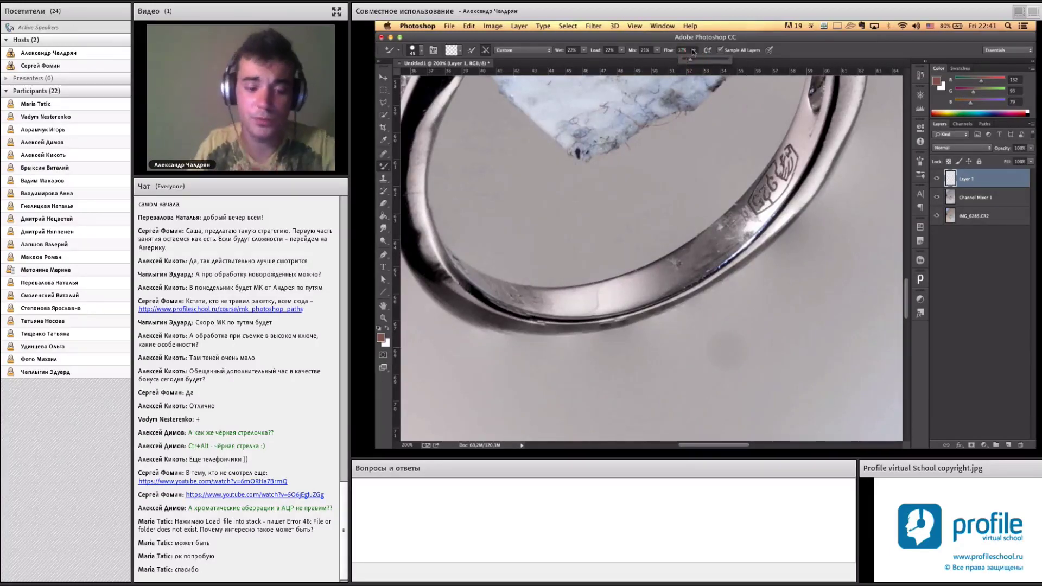
right_click(646, 285)
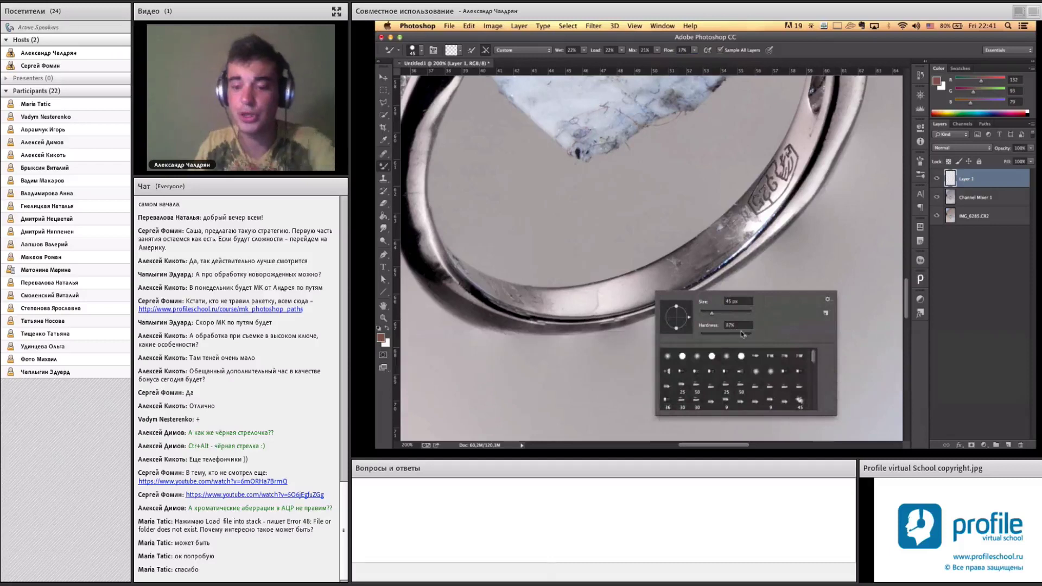
click(680, 262)
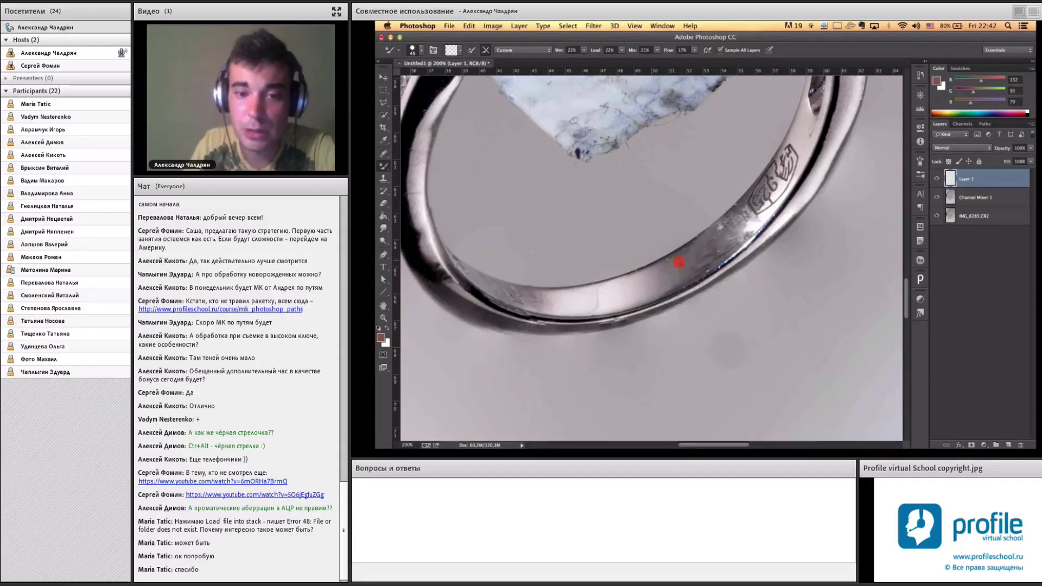
- Paint Mixer Brush strokes along the band to smooth scratches and blend away the engraving
mouse_move(674, 269)
mouse_down()
mouse_move(656, 274)
mouse_move(681, 276)
mouse_up()
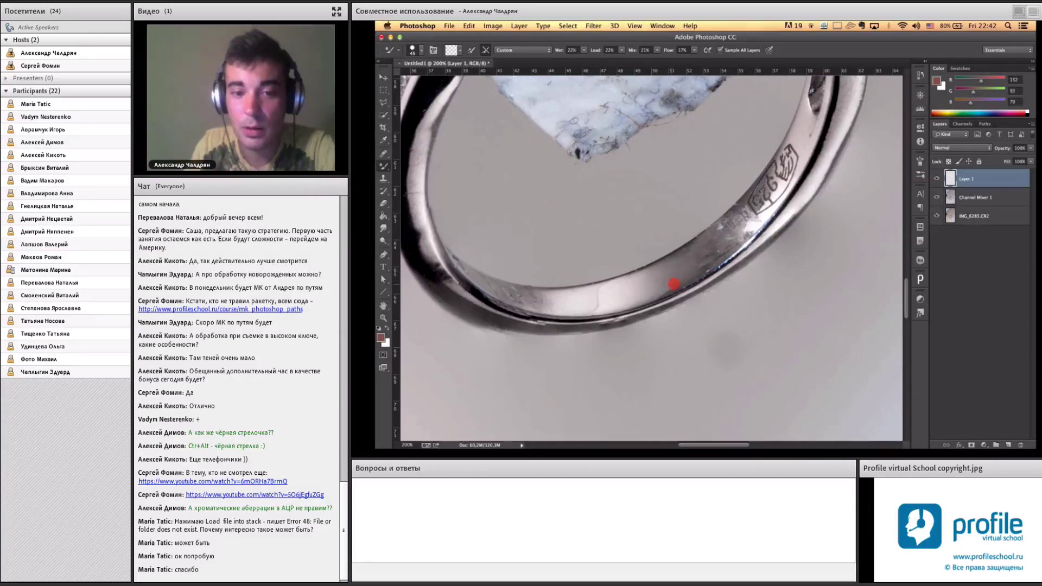
mouse_move(642, 297)
mouse_down()
mouse_move(648, 277)
mouse_move(601, 291)
mouse_move(586, 308)
mouse_move(655, 269)
mouse_move(615, 304)
mouse_up()
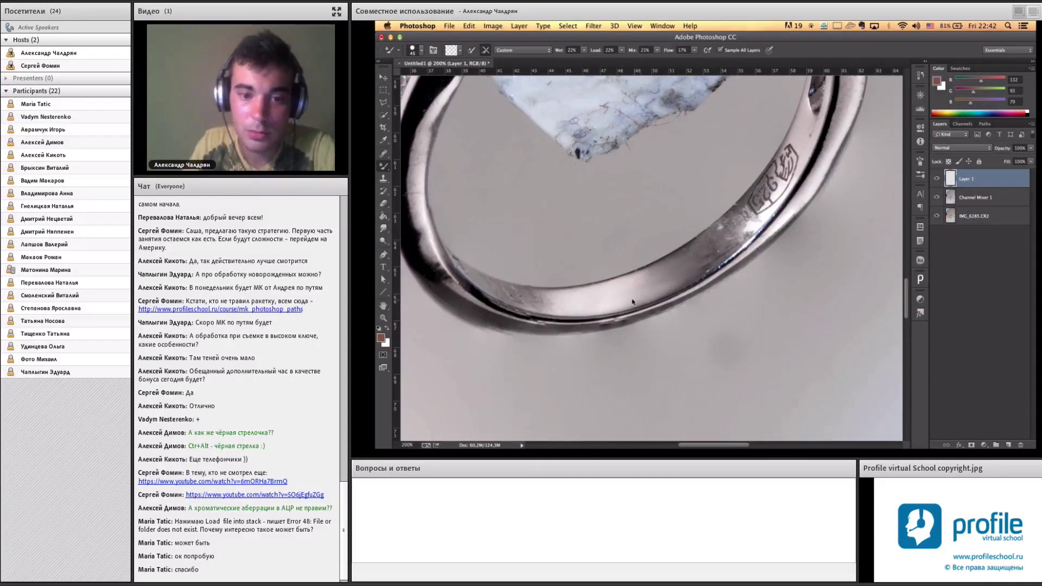
mouse_move(614, 304)
mouse_down()
mouse_move(497, 289)
mouse_move(524, 303)
mouse_move(516, 286)
mouse_up()
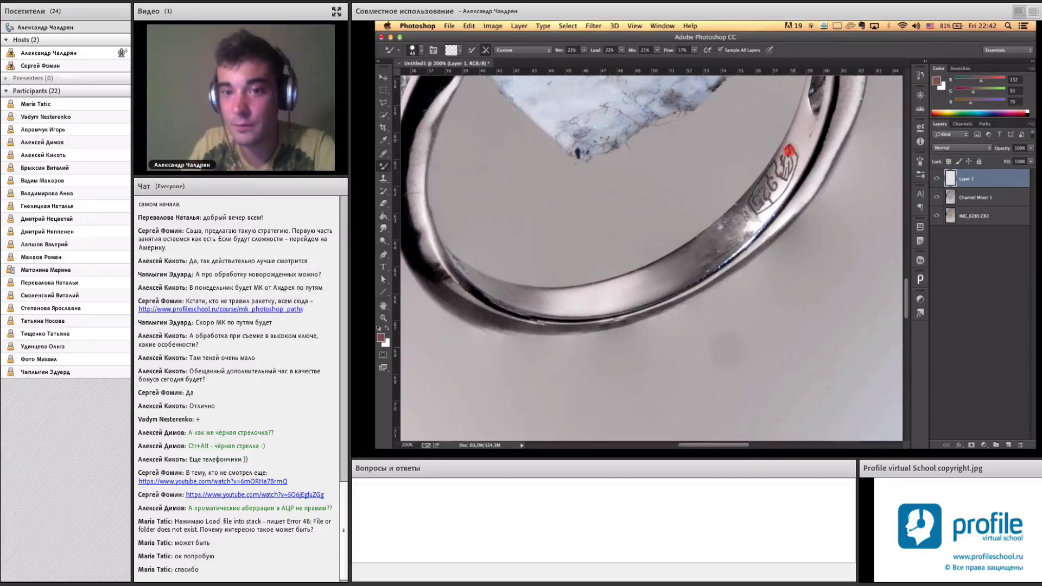
mouse_move(789, 150)
mouse_down()
mouse_move(802, 133)
mouse_move(758, 213)
mouse_move(784, 184)
mouse_up()
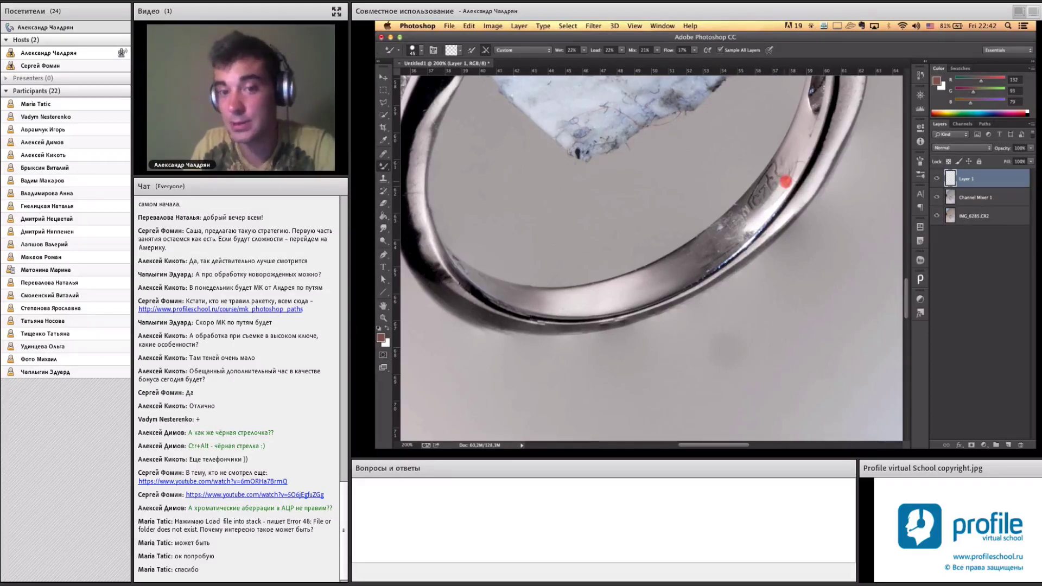
mouse_move(741, 228)
mouse_down()
mouse_move(716, 256)
mouse_move(705, 249)
mouse_up()
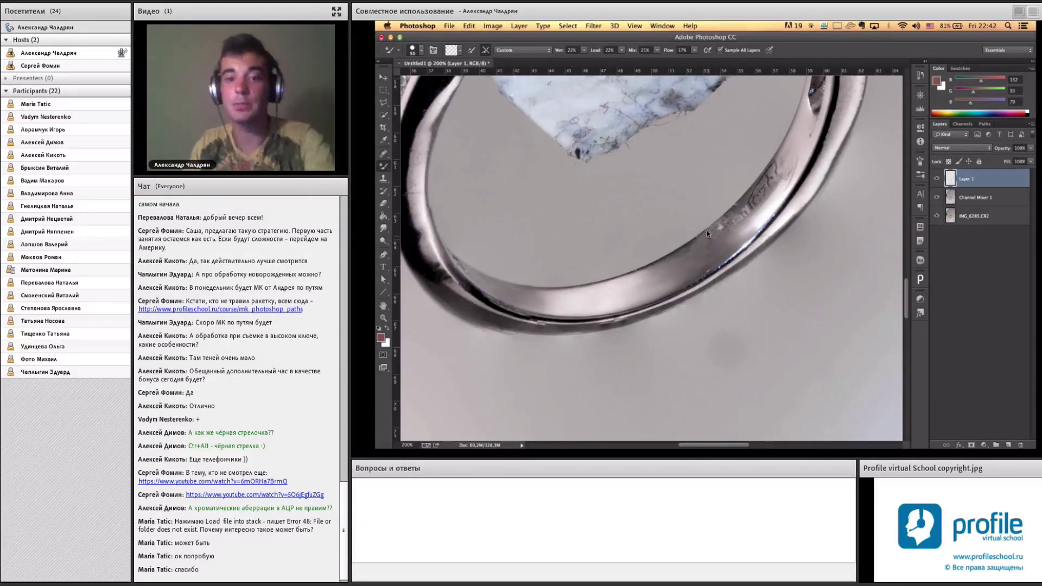
- Enlarge the brush to 60 px, smooth the engraving again, and zoom to 400% on the upper band
key(bracketright)
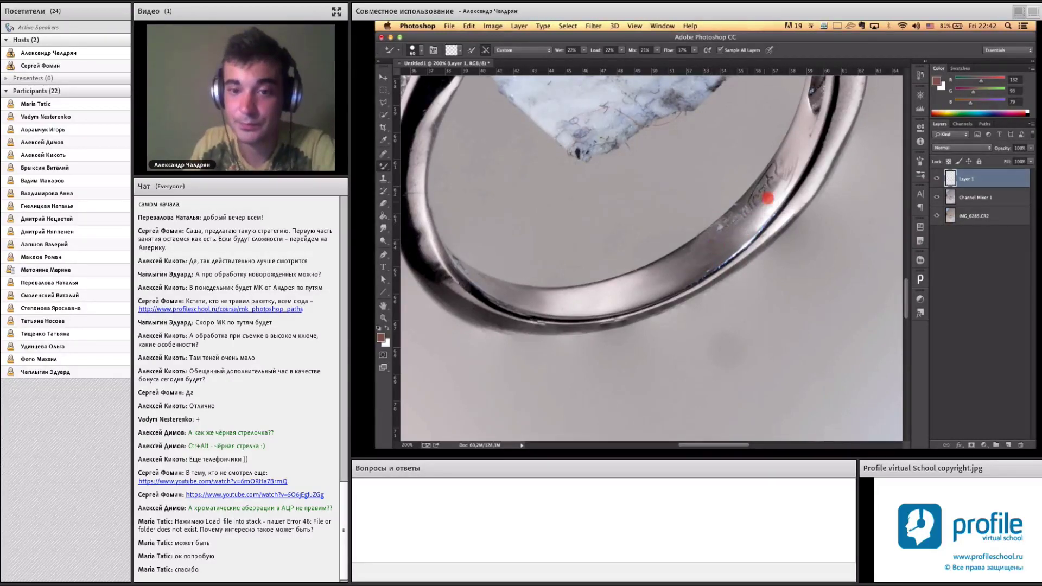
drag(758, 205, 705, 239)
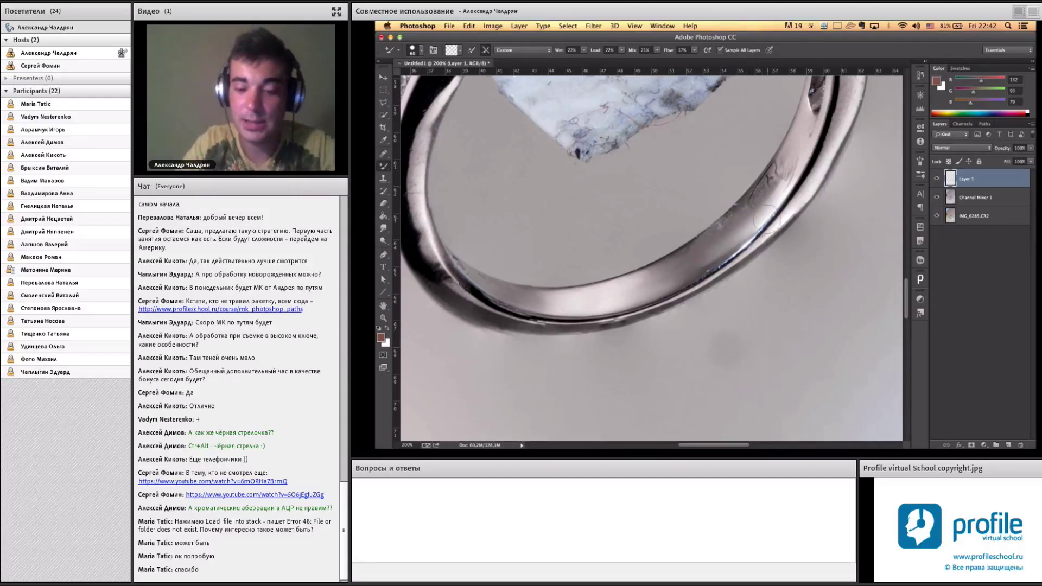
key(super+plus)
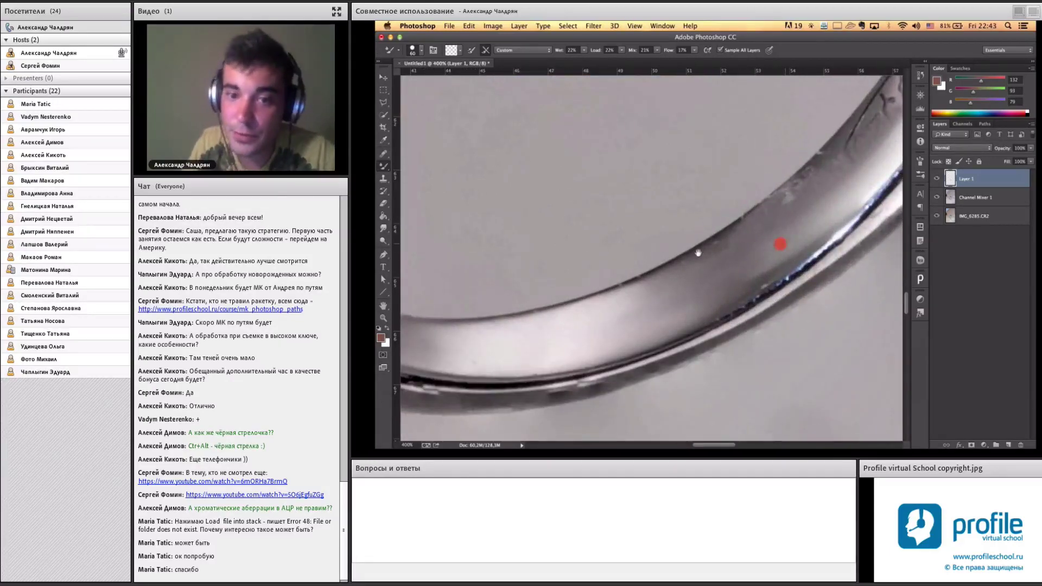
drag(774, 235, 691, 261)
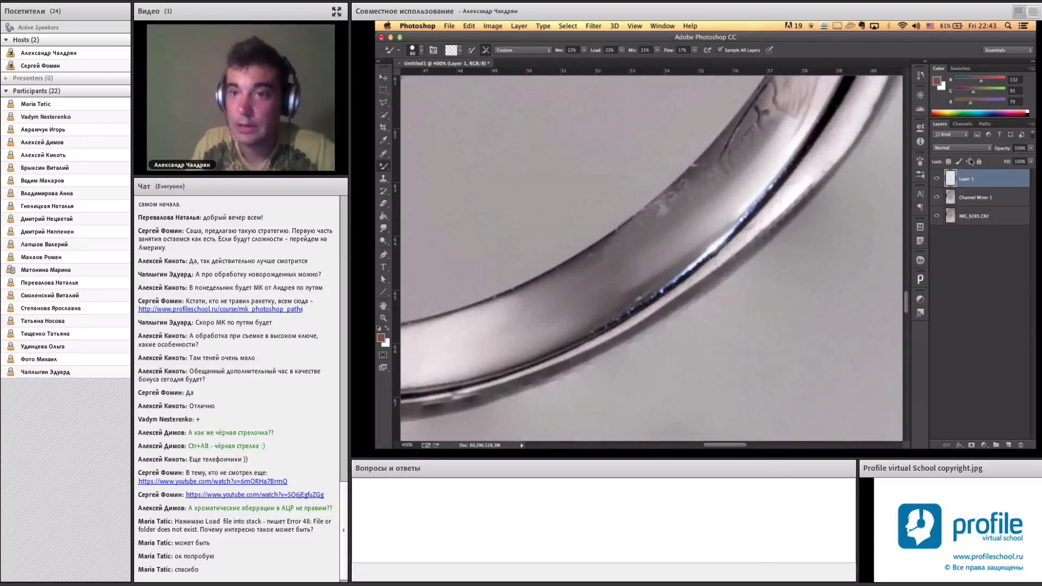
- Reduce the Mixer Brush tip spacing to 3% in the Brush panel and close the panel
click(917, 164)
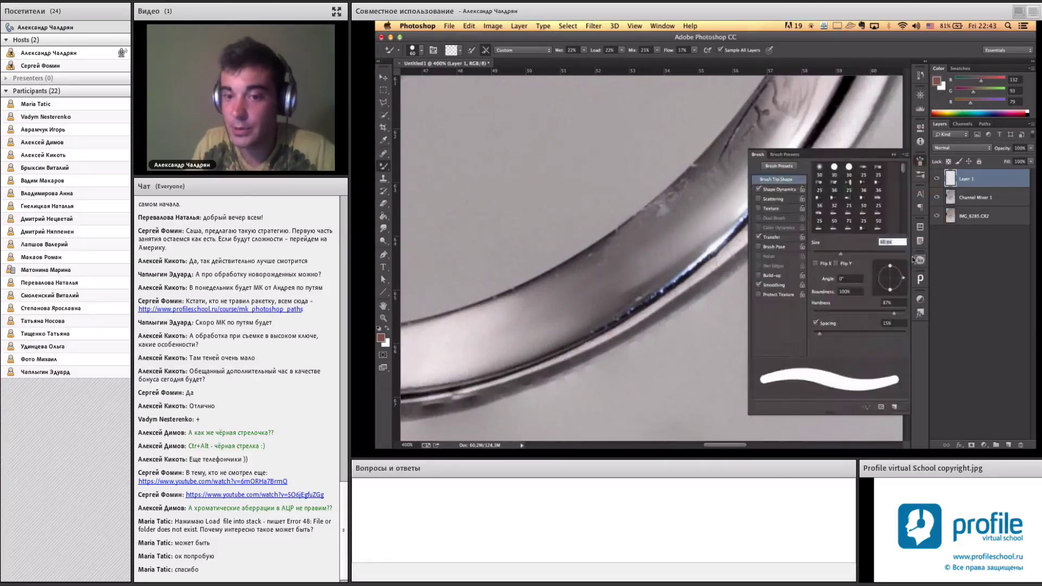
click(782, 190)
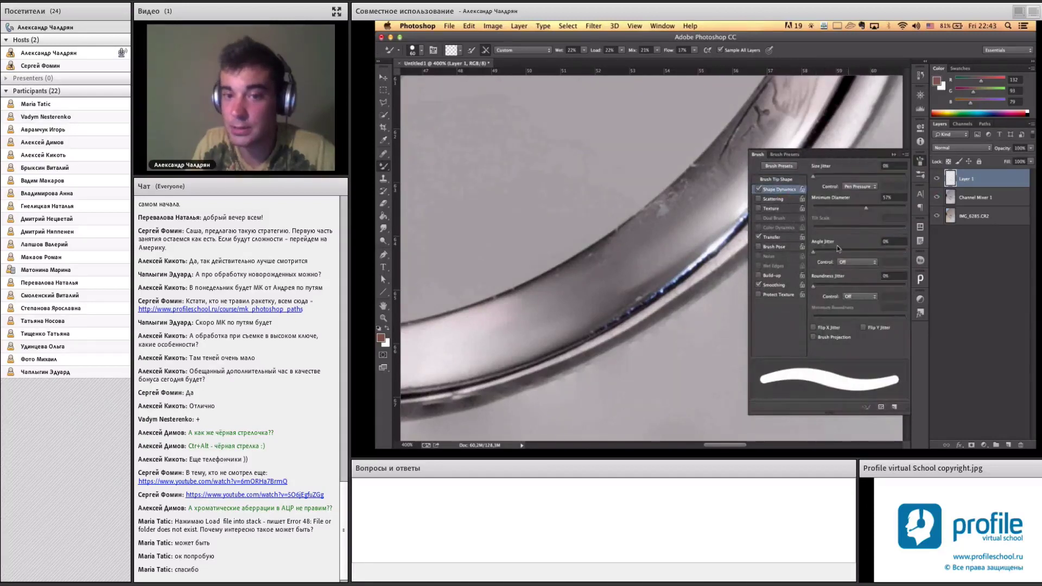
click(776, 179)
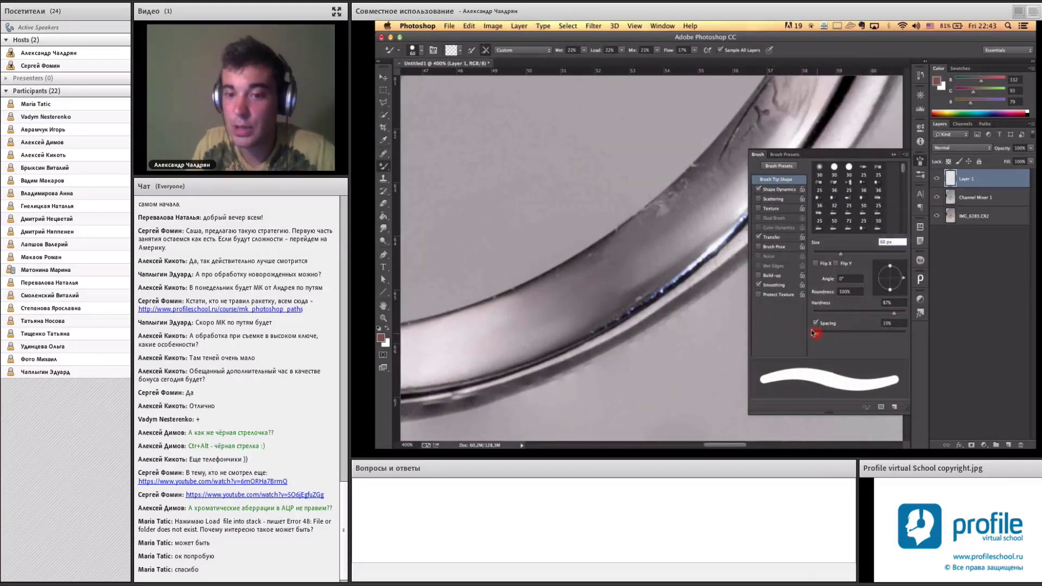
drag(812, 332, 814, 330)
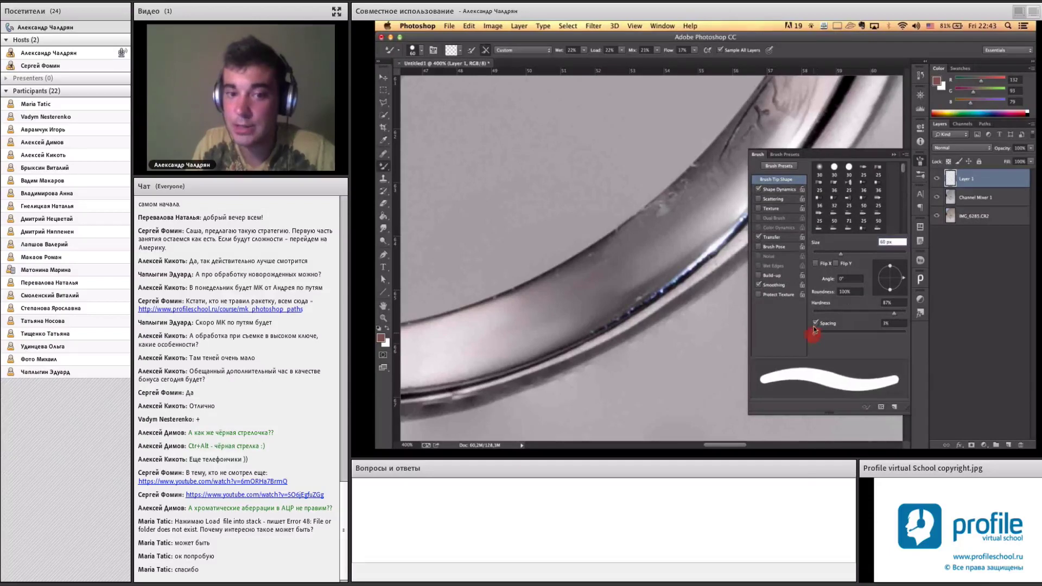
click(920, 161)
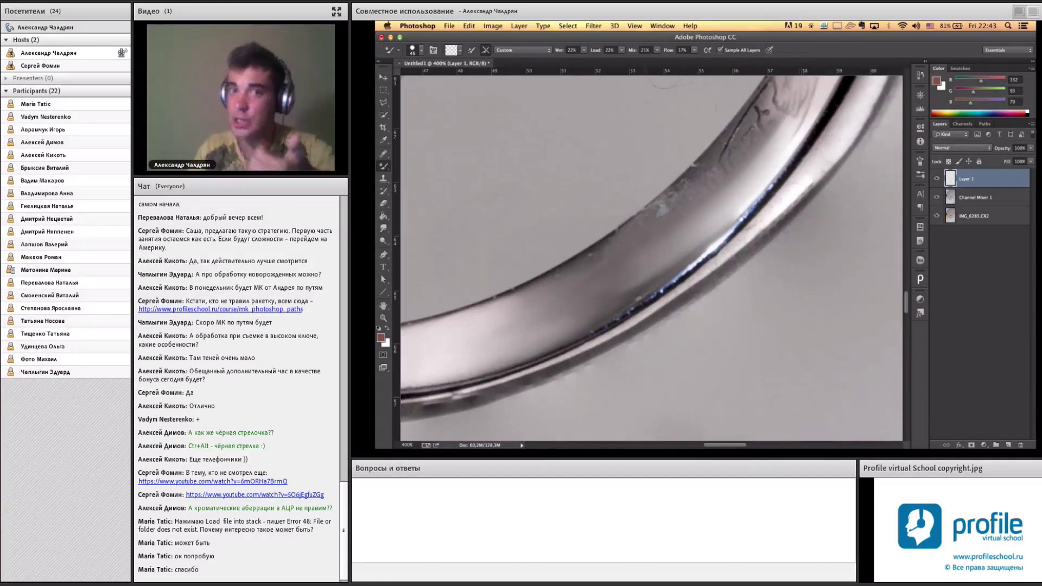
- Drop Mixer Brush flow to 8% and paint three strokes smoothing speckles along the ring edge
click(694, 50)
text(8)
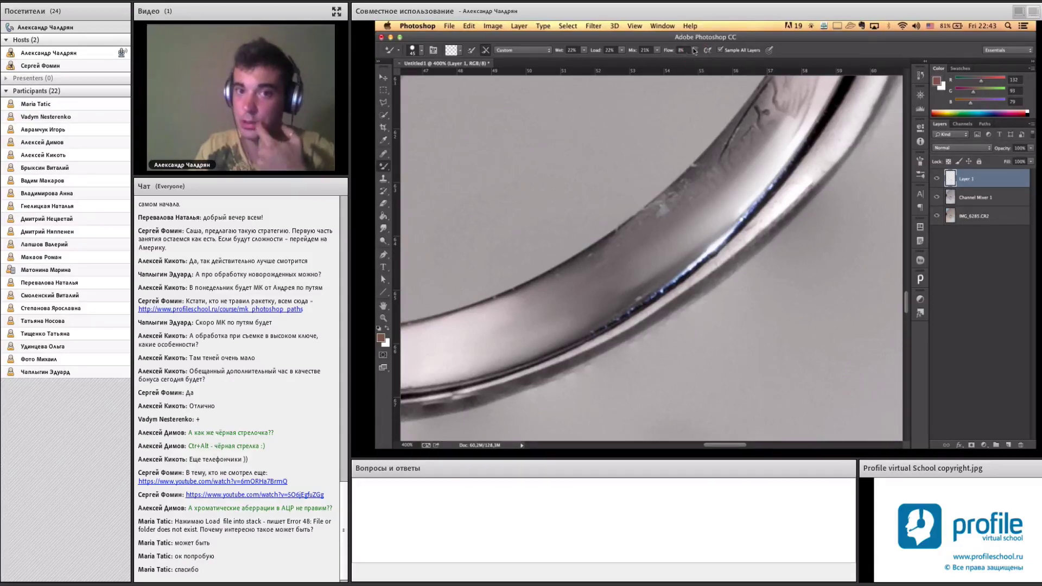
key(Return)
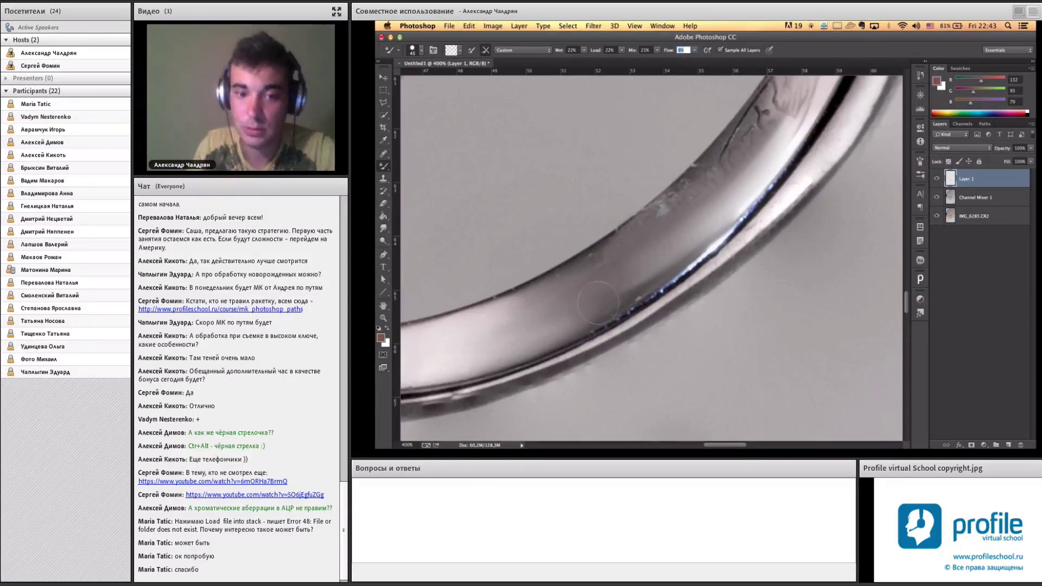
drag(668, 256, 602, 298)
drag(681, 249, 619, 293)
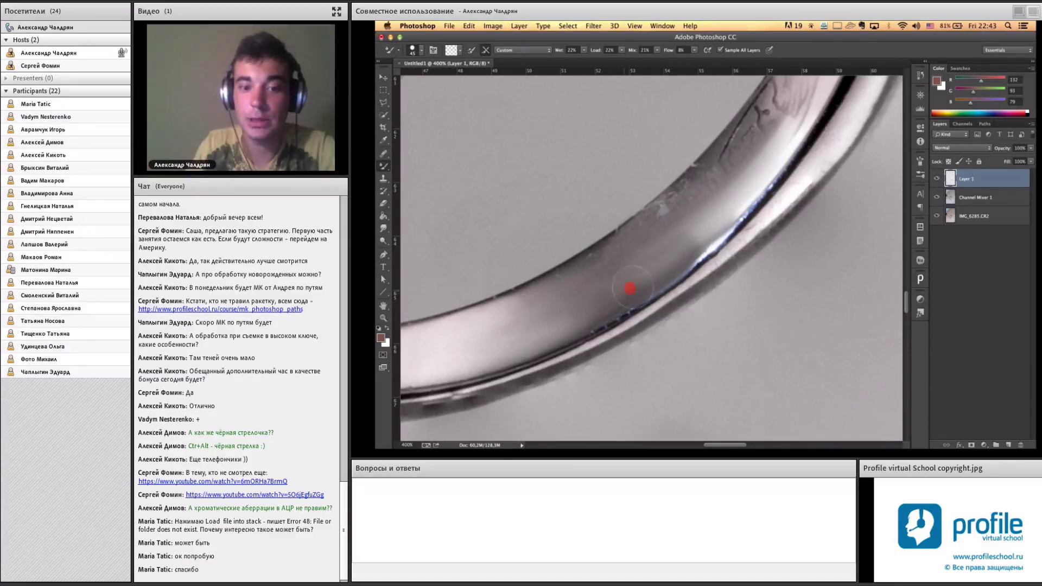
drag(711, 241, 727, 188)
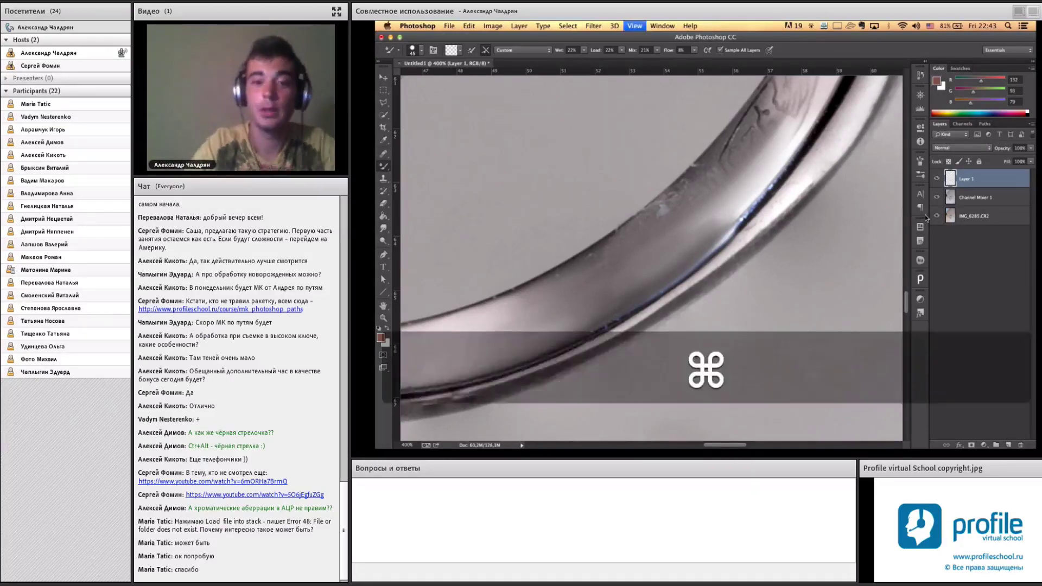
key(super+minus)
key(super+minus)
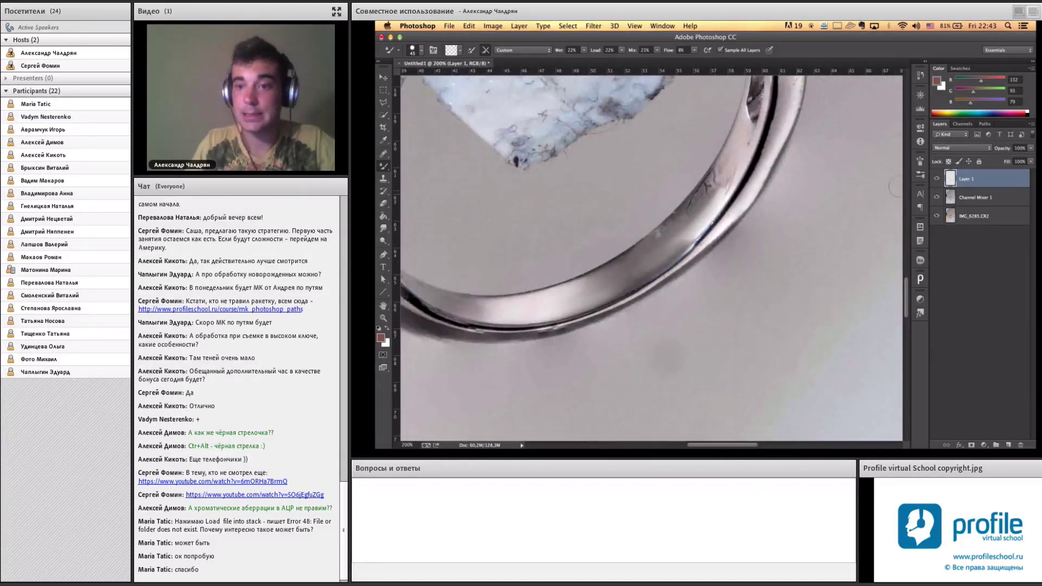
click(935, 176)
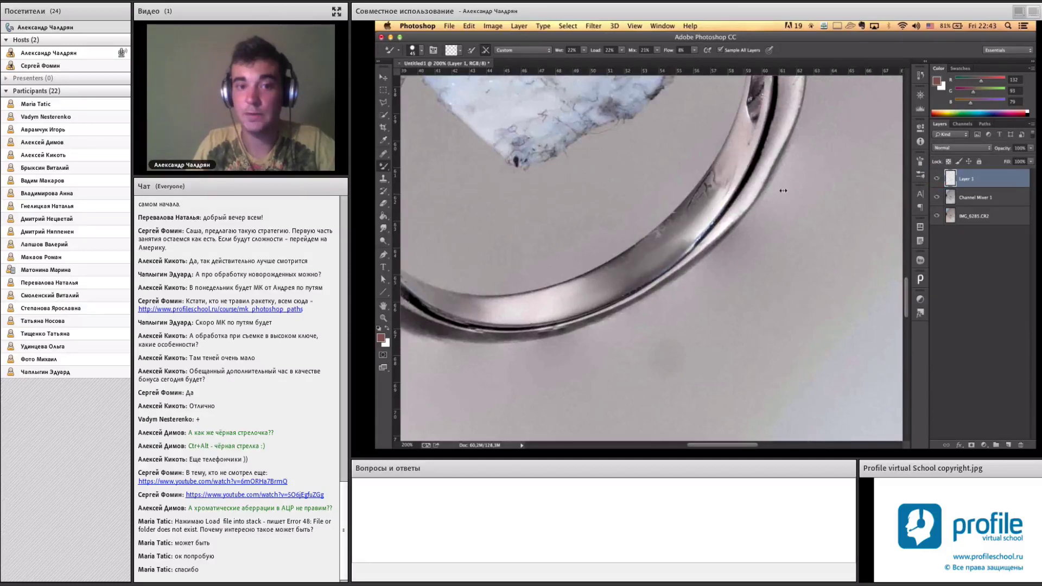
drag(730, 157, 704, 253)
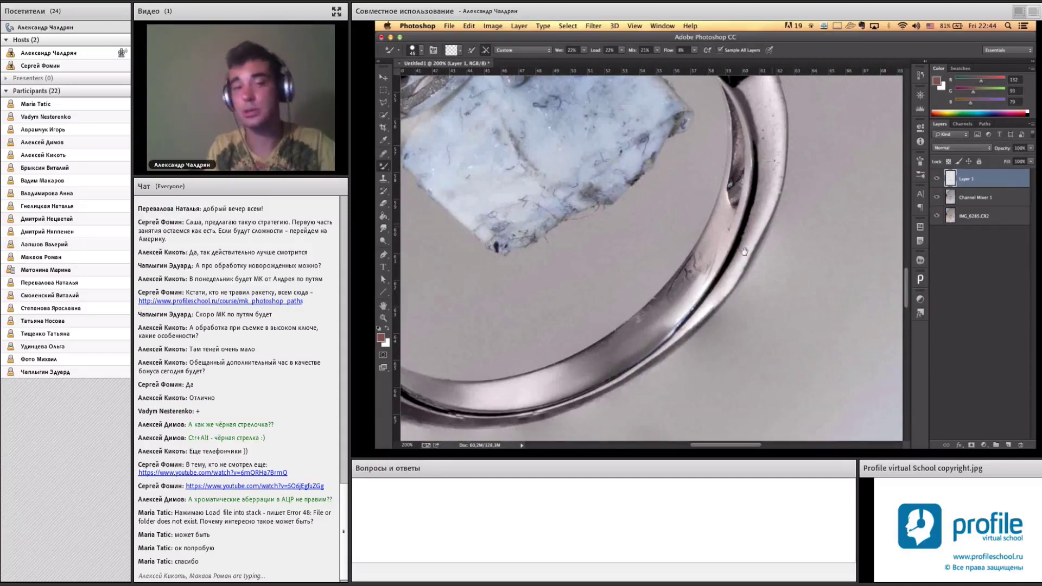
drag(784, 302, 785, 308)
scroll(785, 307, up, 5)
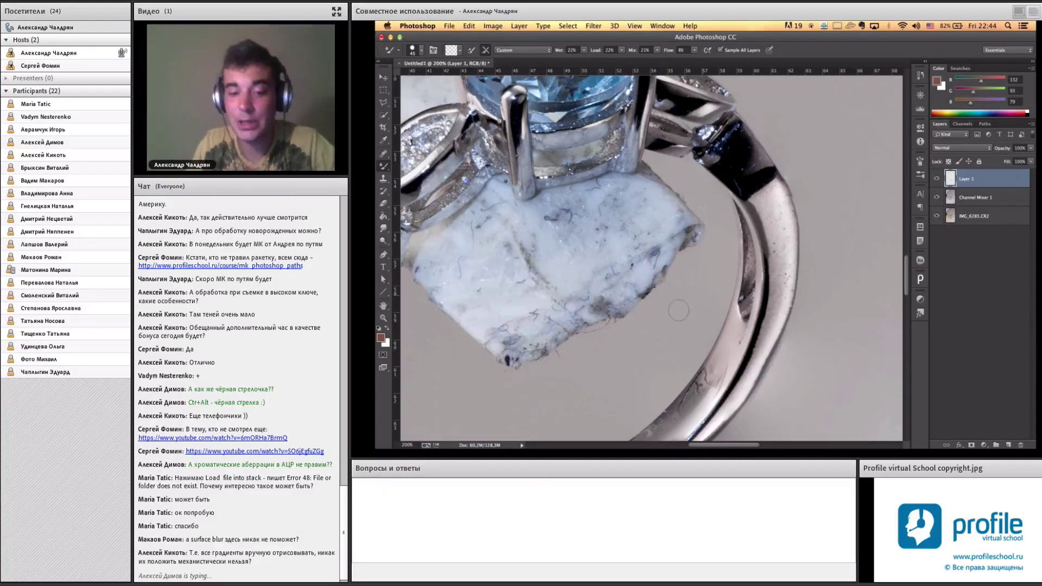
drag(630, 329, 710, 224)
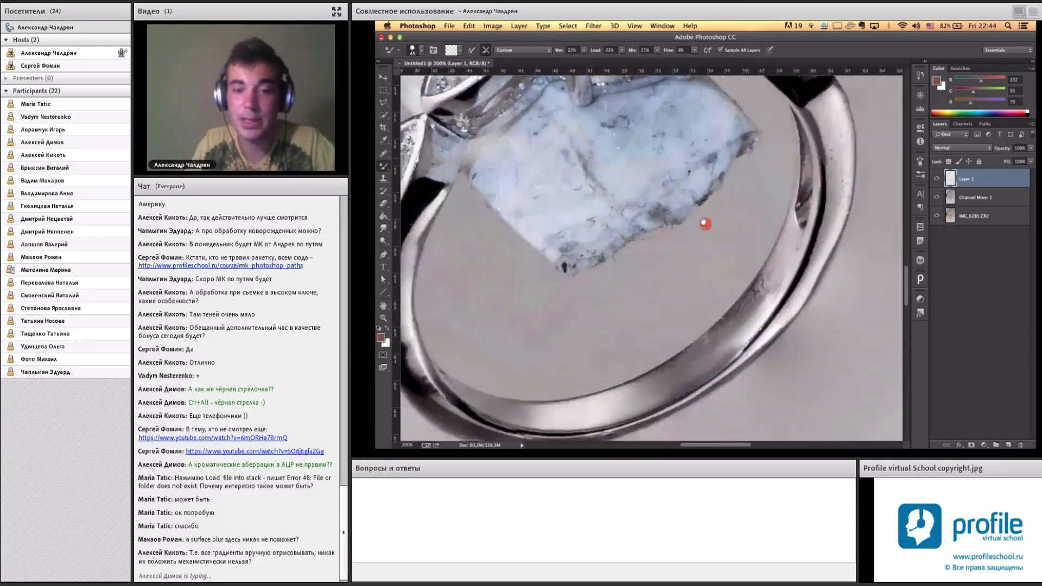
scroll(693, 275, down, 2)
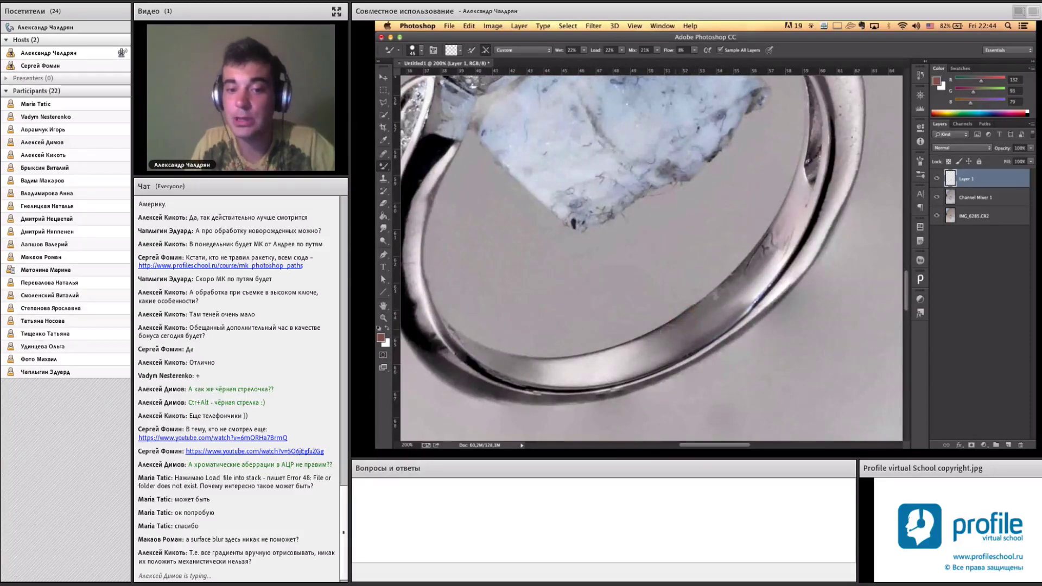
click(687, 325)
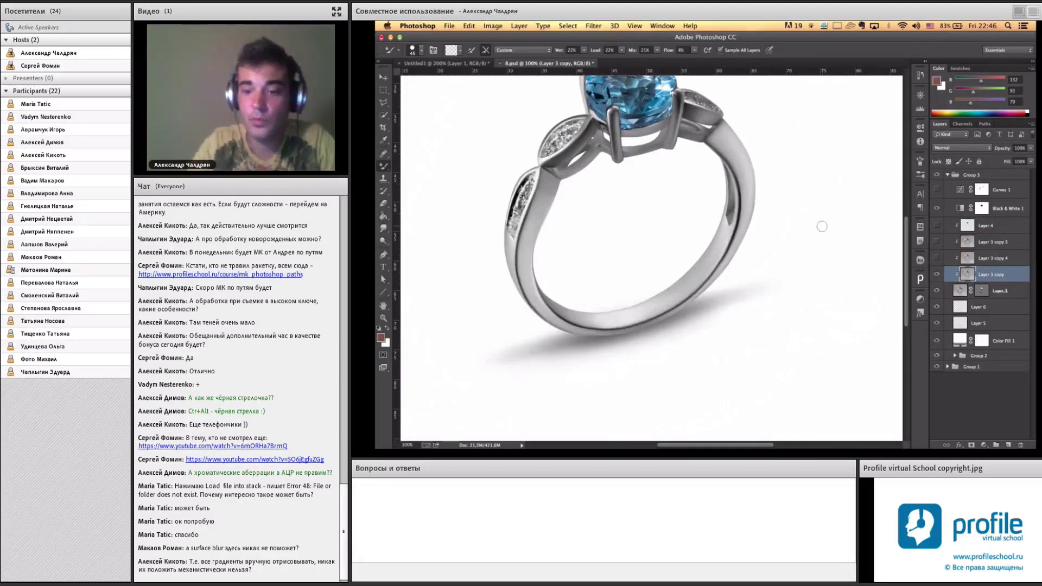
- Toggle Layer 3 copy off and back on, then make Layer 3 copy 4 visible for lower-band highlights
click(936, 274)
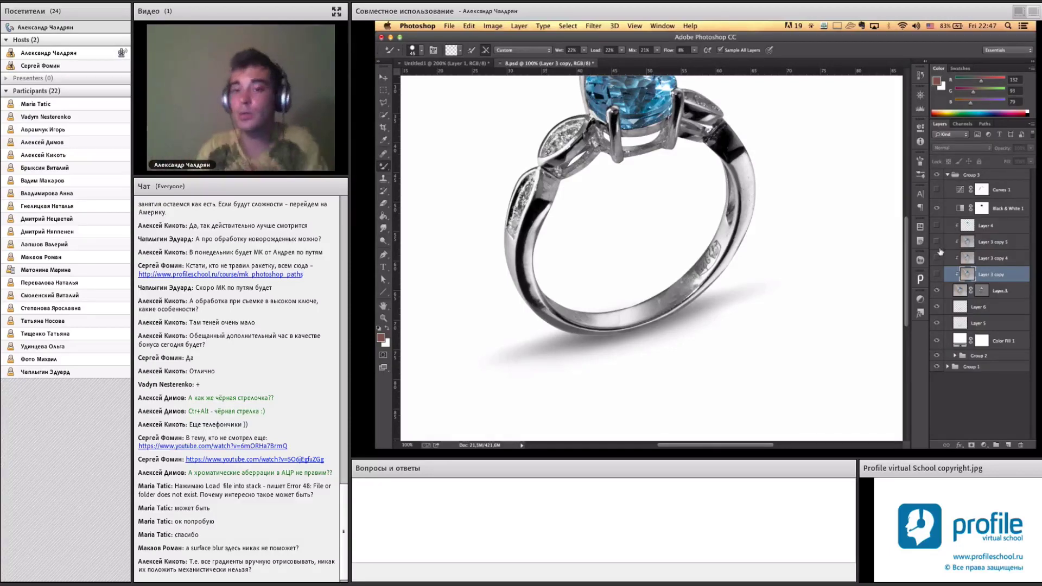
click(936, 274)
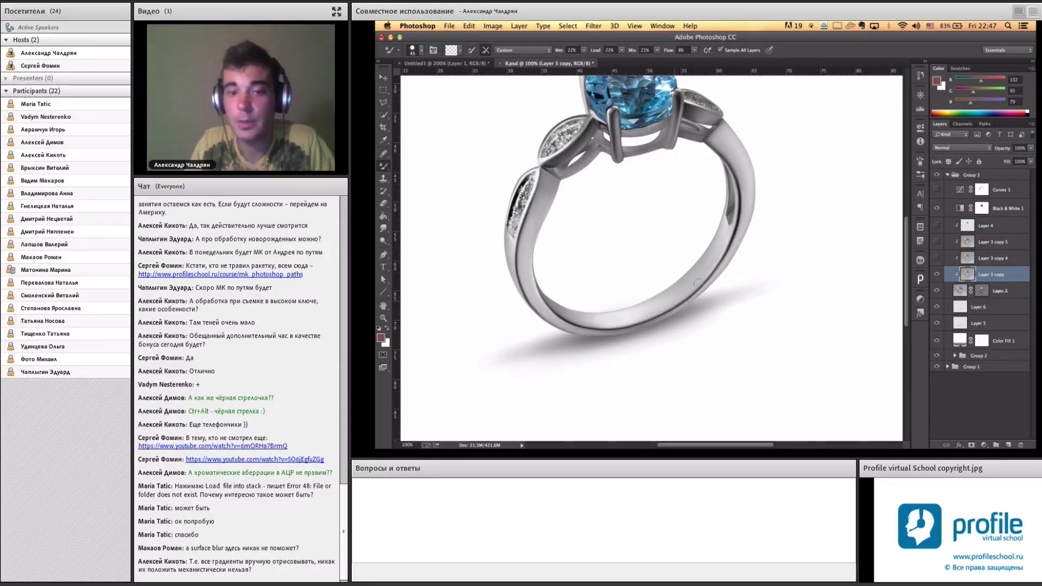
click(936, 258)
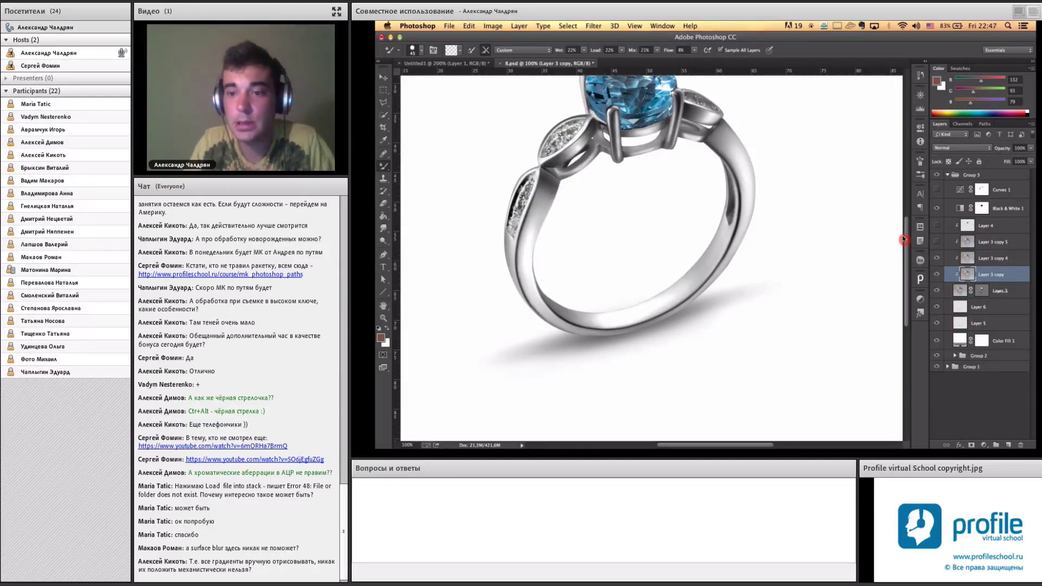
scroll(904, 239, up, 2)
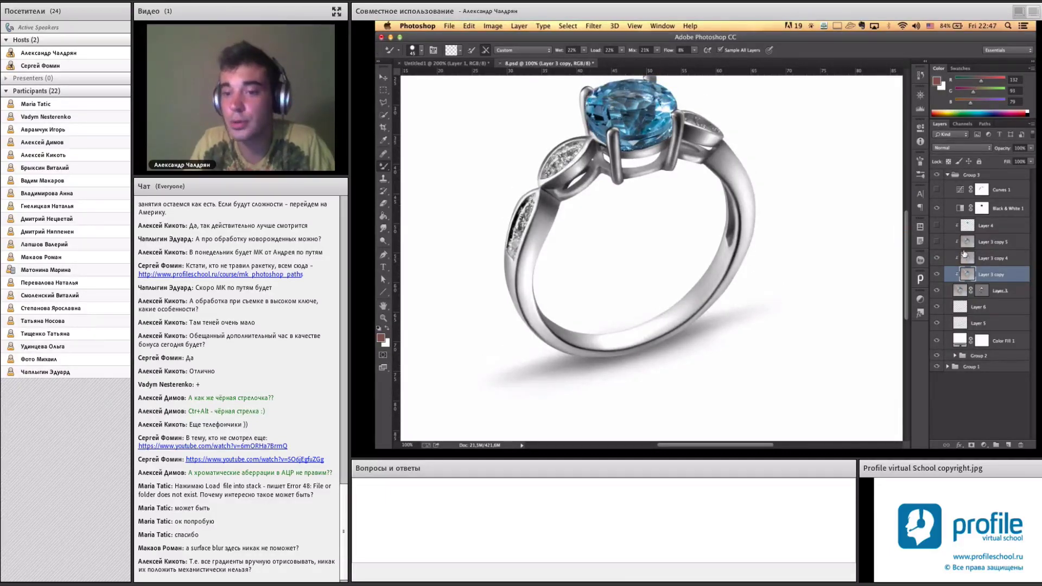
- Flick Layer 3 copy 4 off and on repeatedly to judge its highlights, leaving it visible
click(963, 255)
click(935, 257)
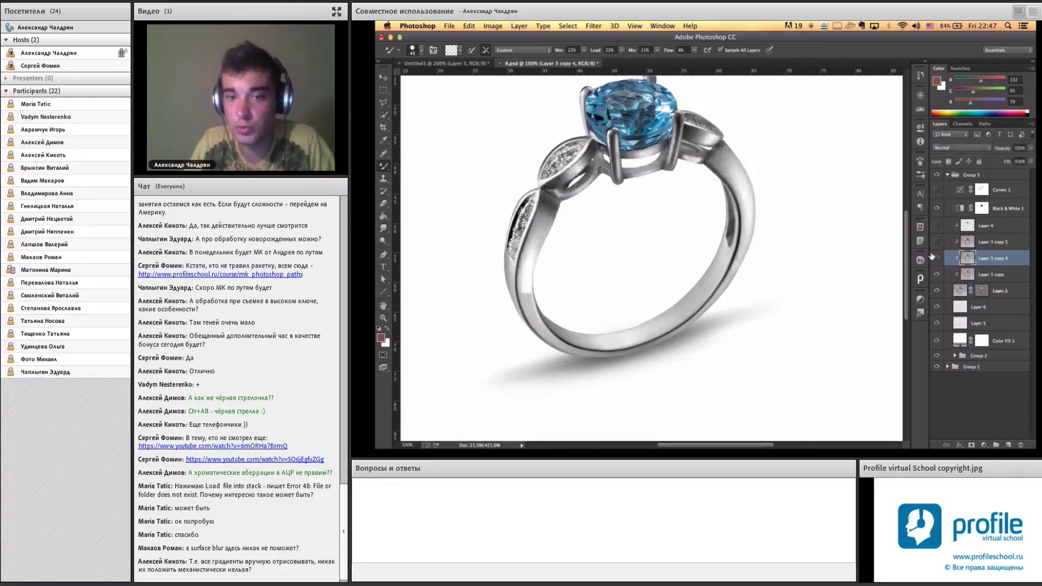
click(935, 257)
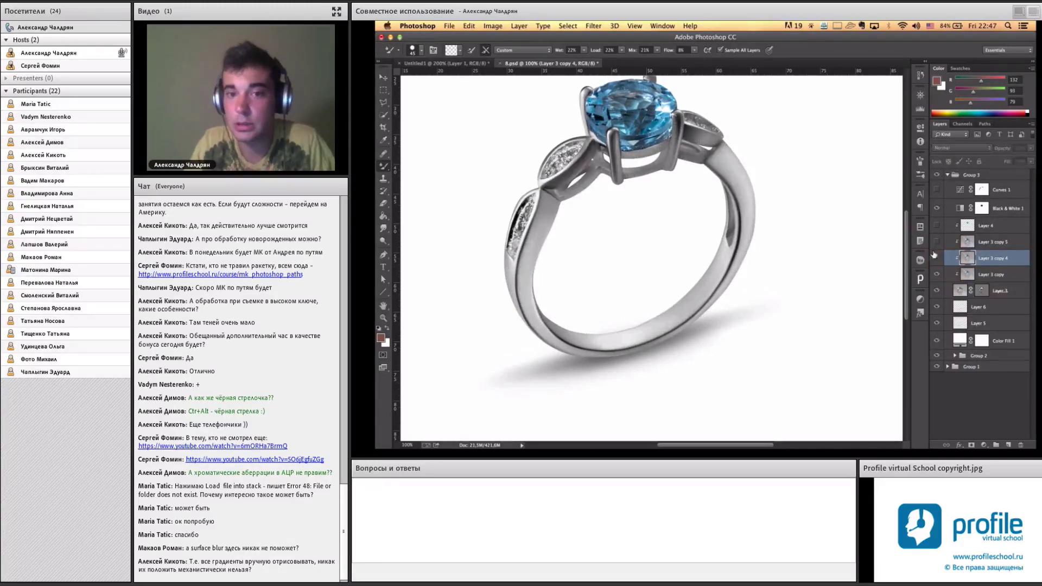
click(934, 256)
click(934, 256)
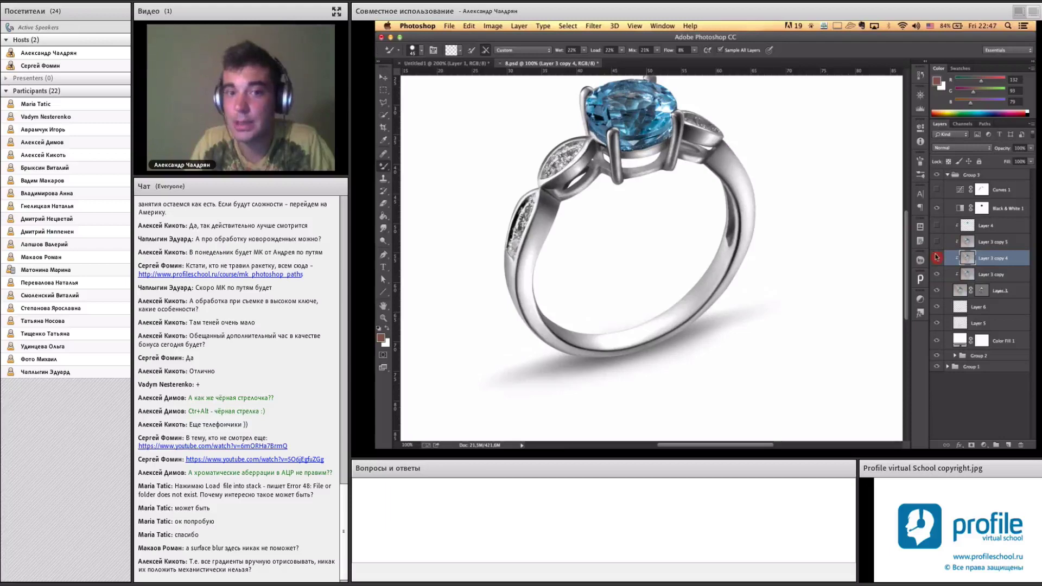
click(935, 256)
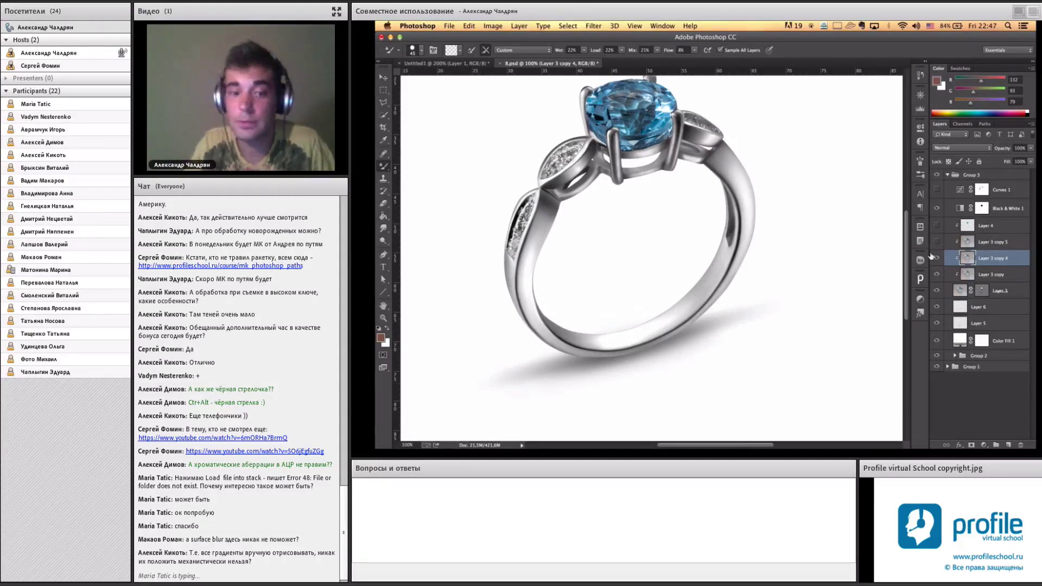
click(936, 258)
click(934, 257)
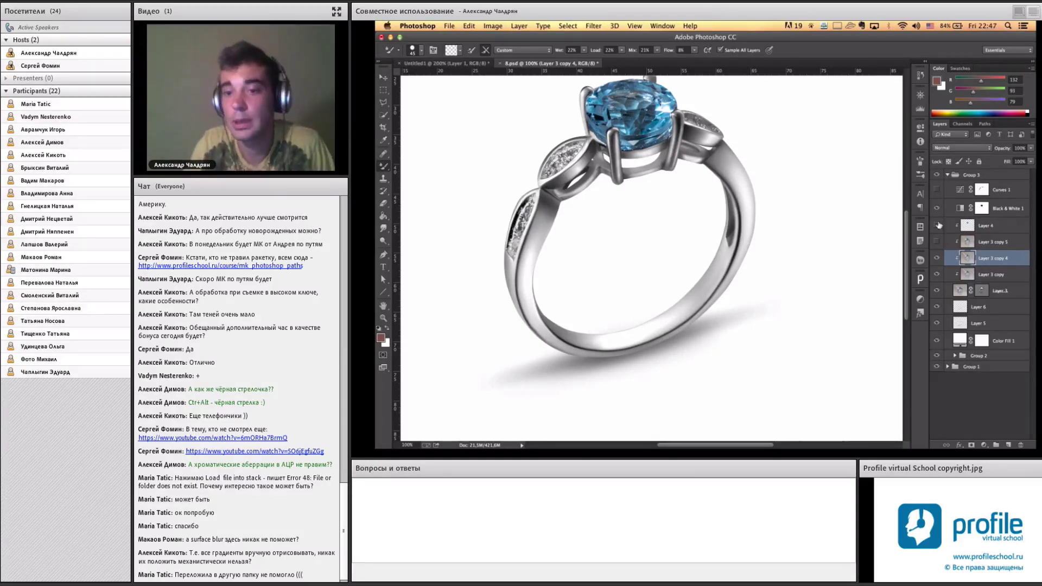
- Turn on Layer 3 copy 5 to darken the ring, and compare with Curves 1 toggled off and on
click(936, 241)
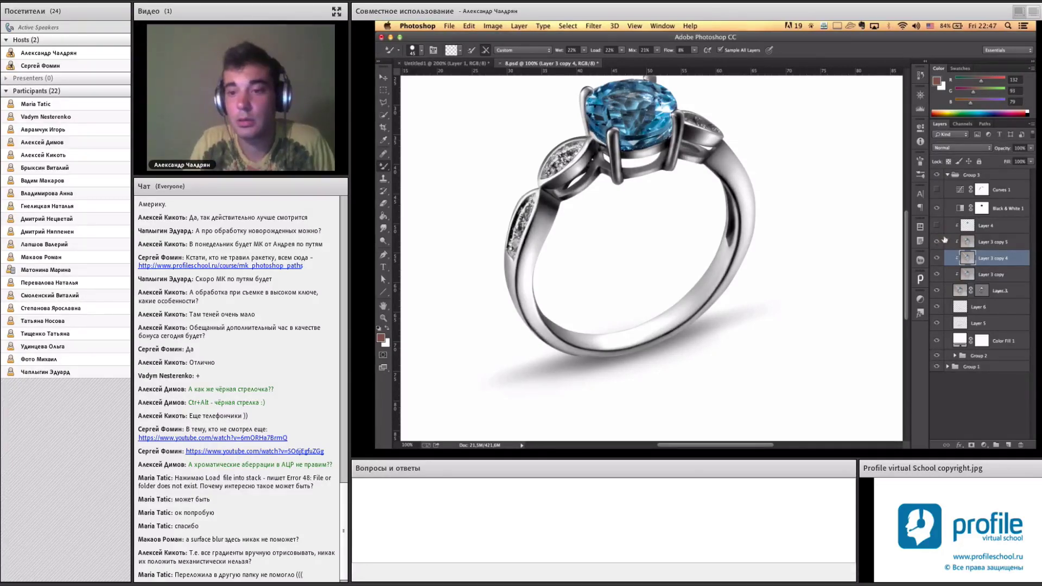
click(936, 241)
click(935, 241)
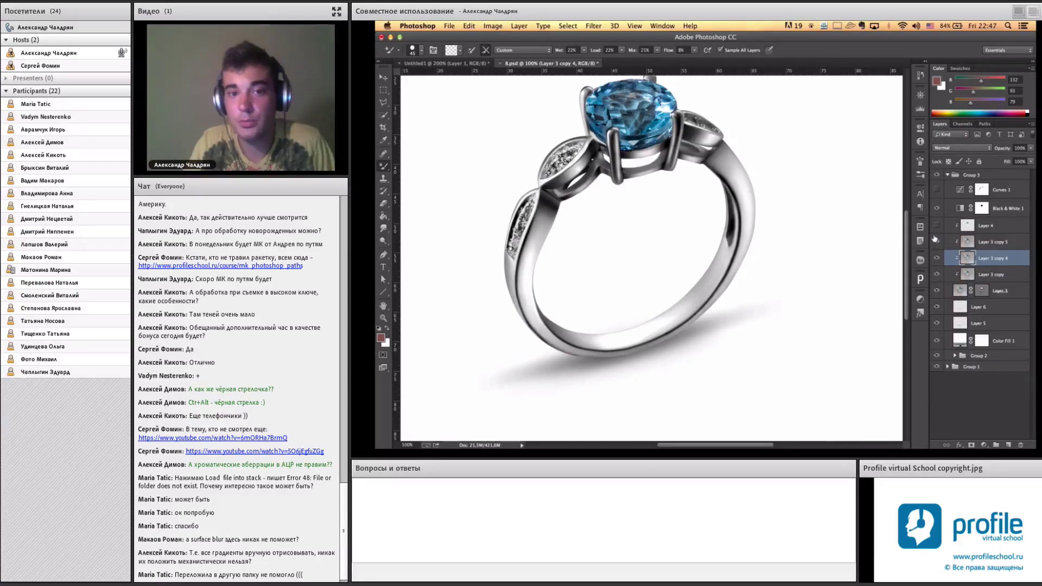
click(935, 240)
click(936, 241)
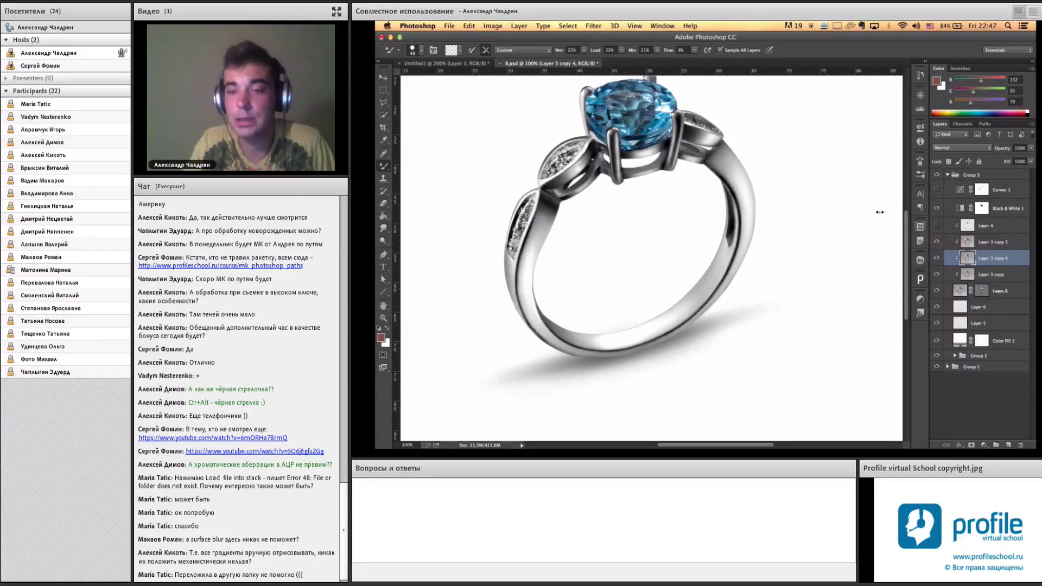
click(935, 189)
click(935, 189)
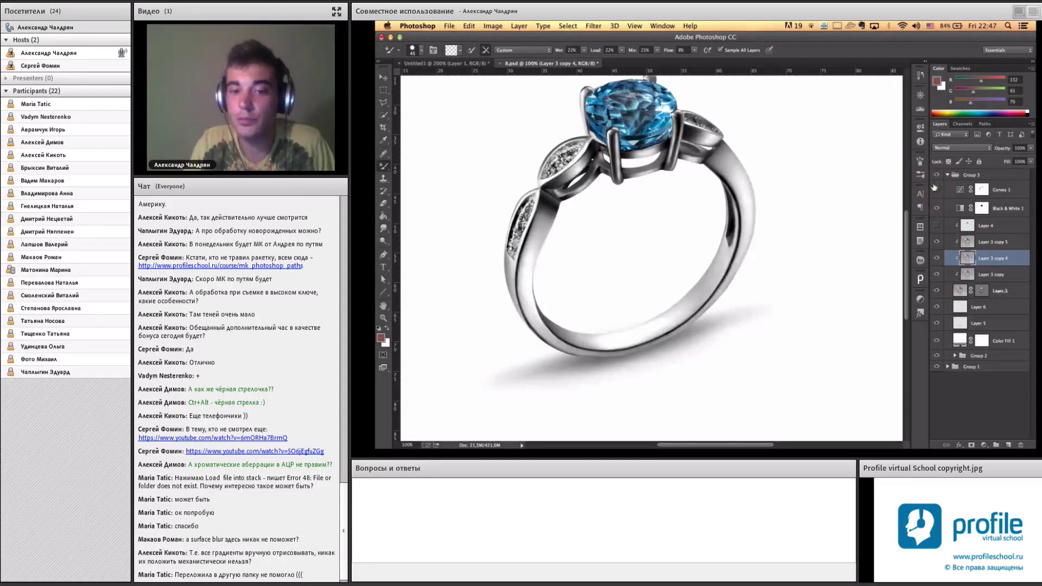
click(936, 189)
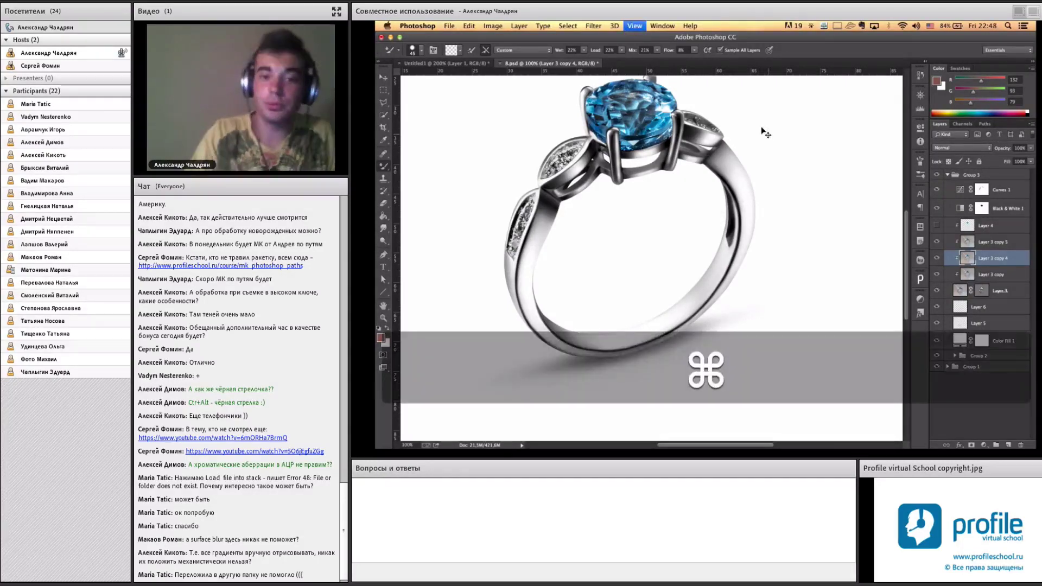
- Zoom out to view the whole retouched blue-gem ring and its shadow on white
key(super+minus)
key(super+minus)
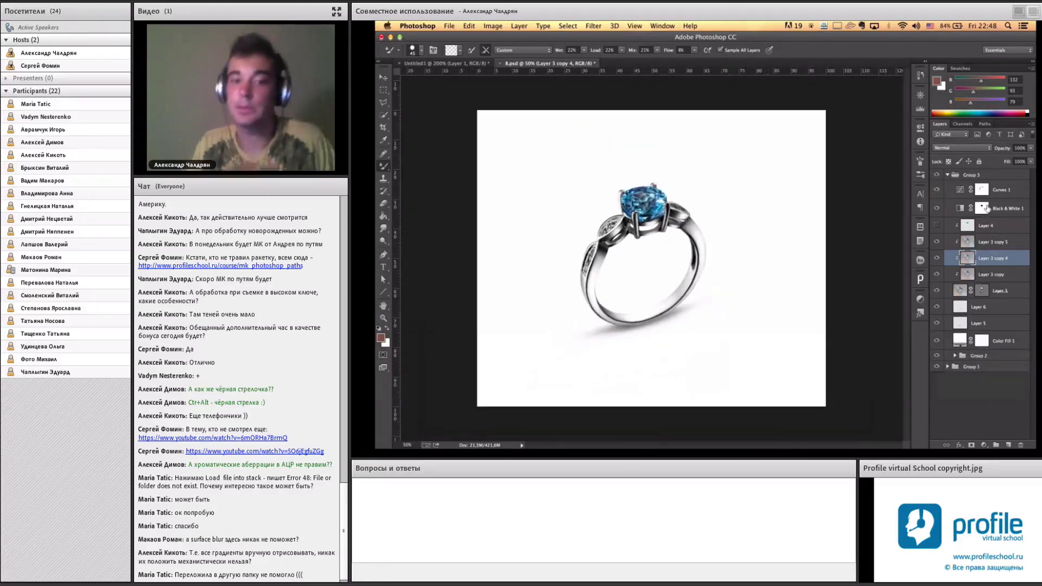